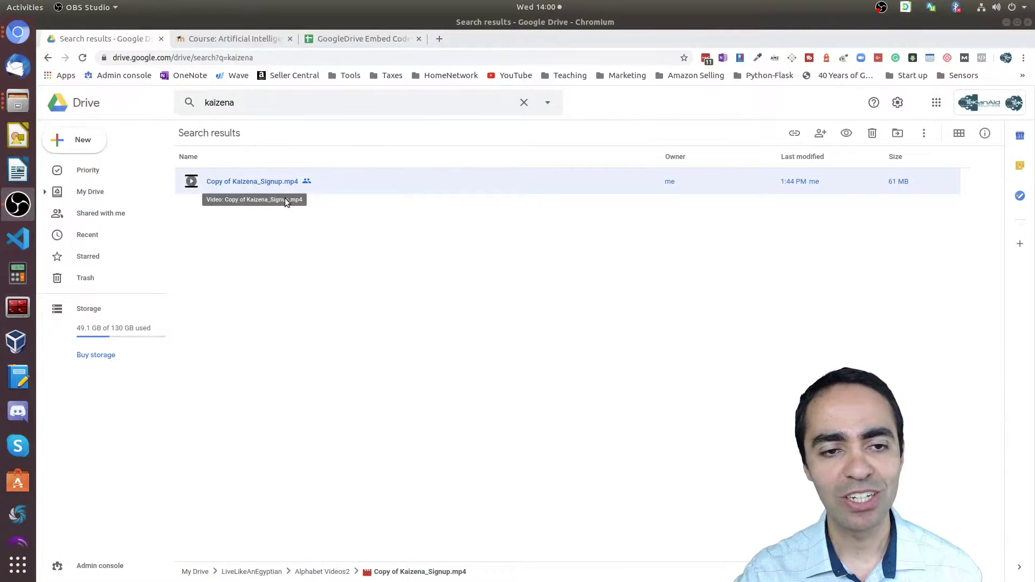
Open the Kaizena video's sharing settings, leaving viewer download, print and copy turned off
right_click(250, 184)
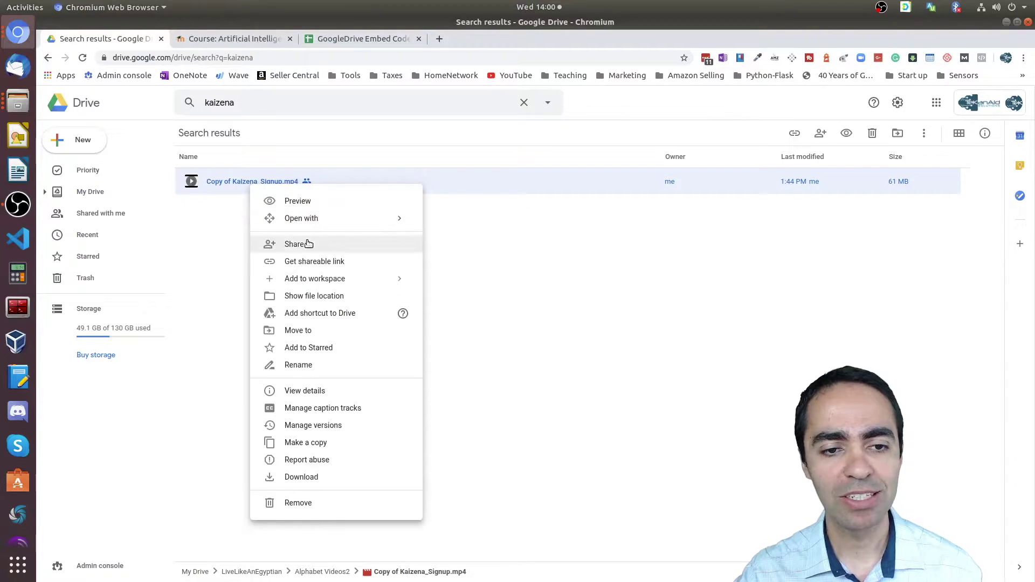
click(306, 244)
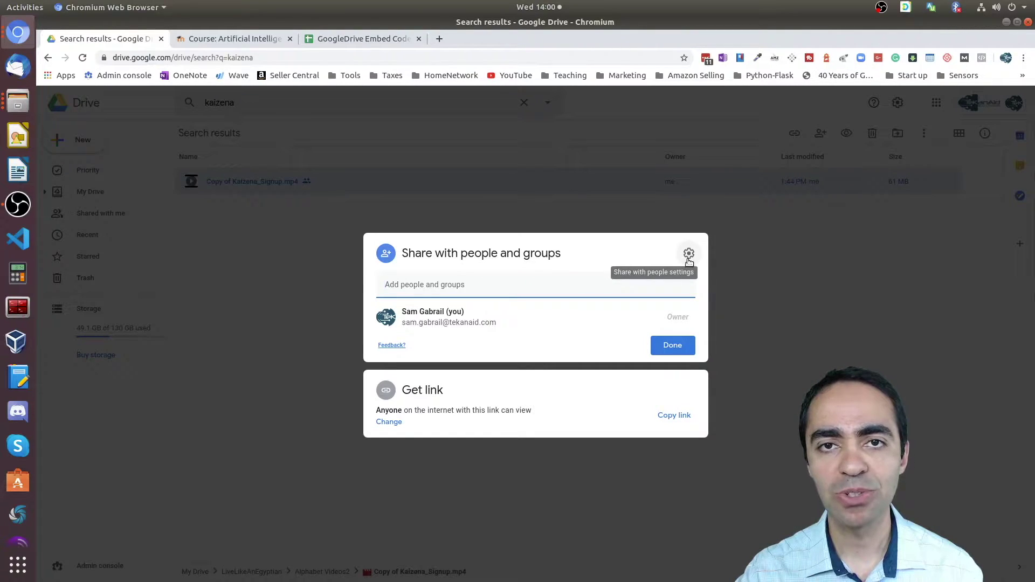
click(688, 261)
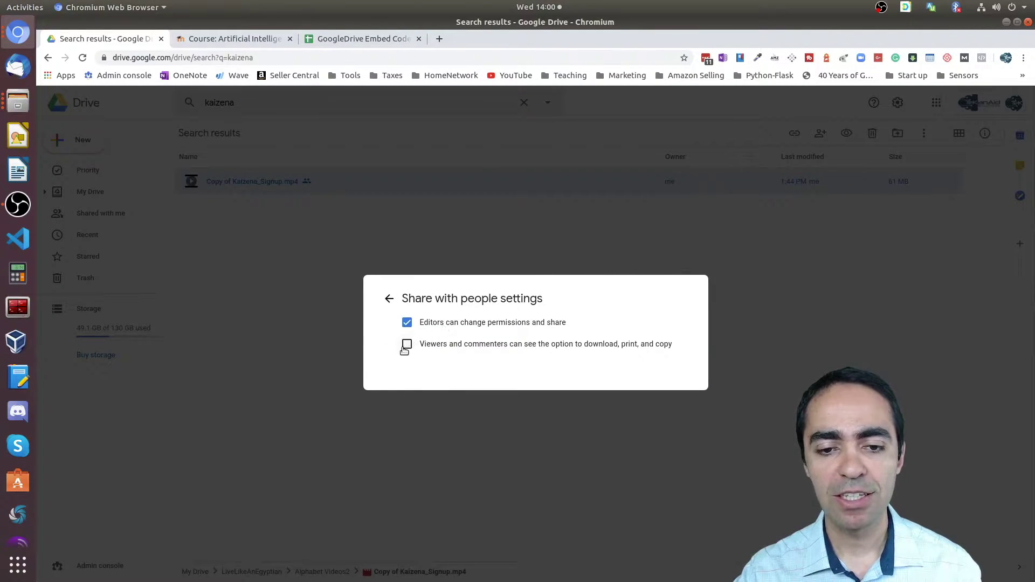
click(406, 346)
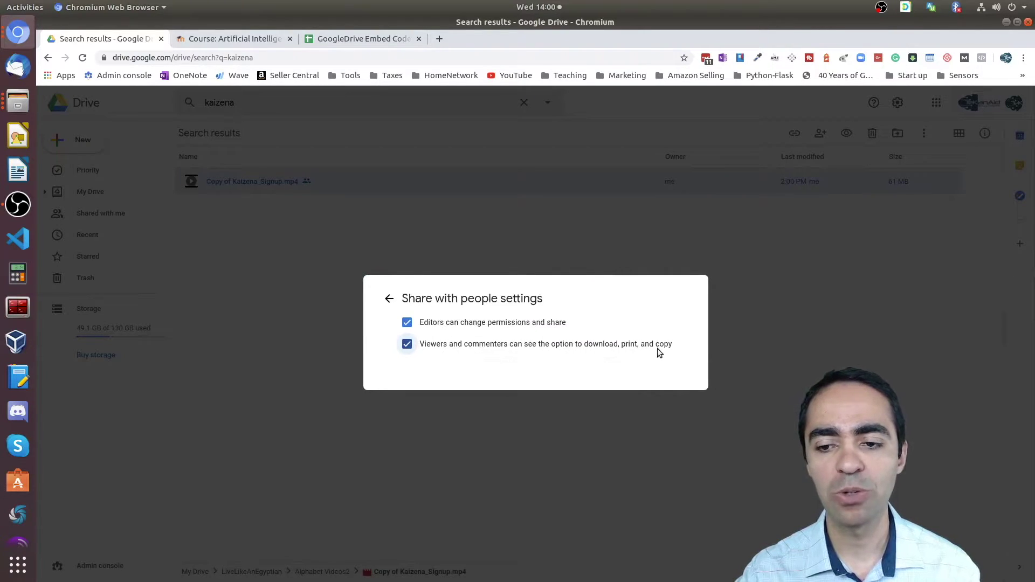
click(407, 348)
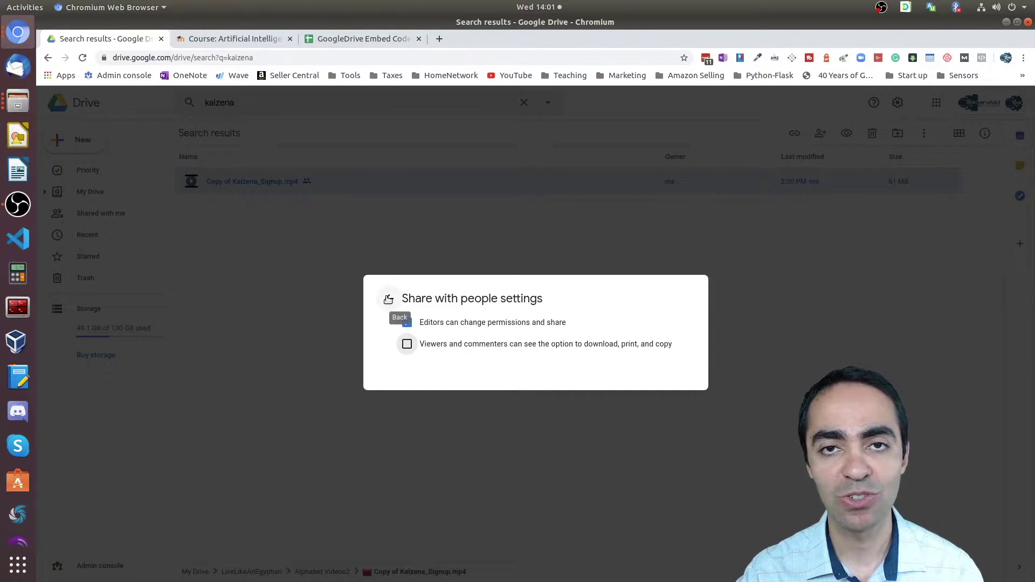
click(389, 299)
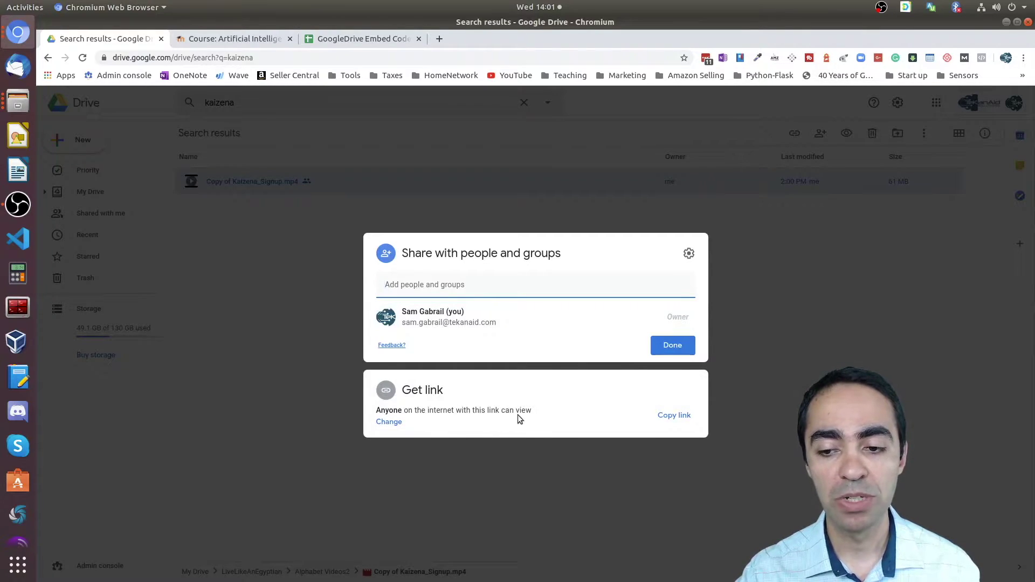
Set the video's link access to Anyone with the link can view, then close sharing
click(390, 425)
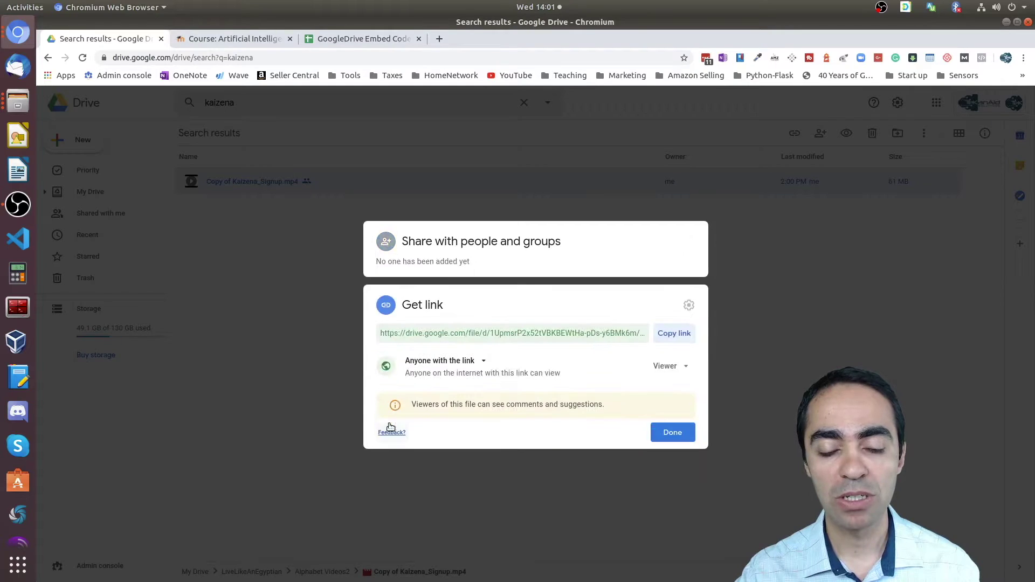
click(470, 363)
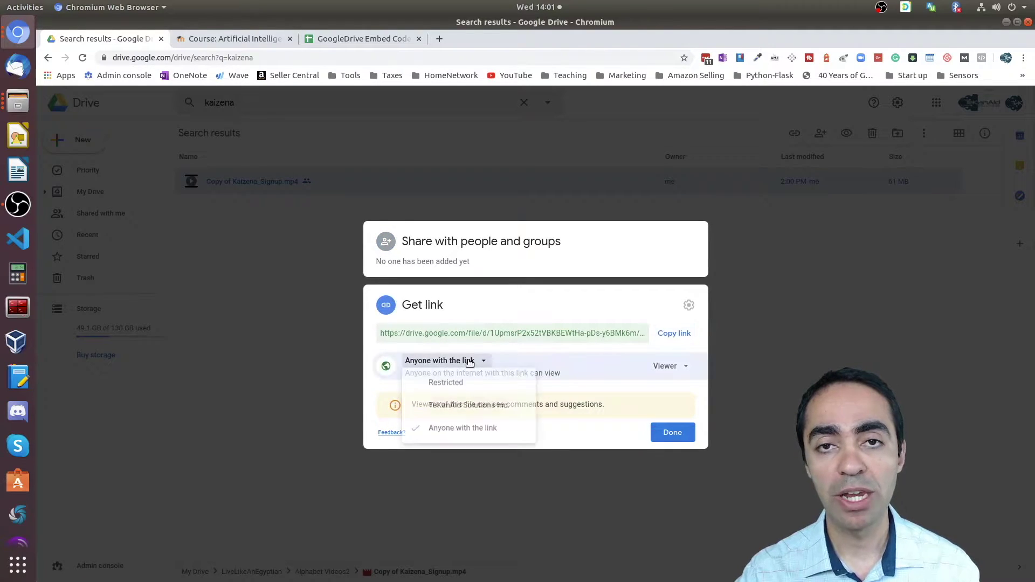
click(459, 385)
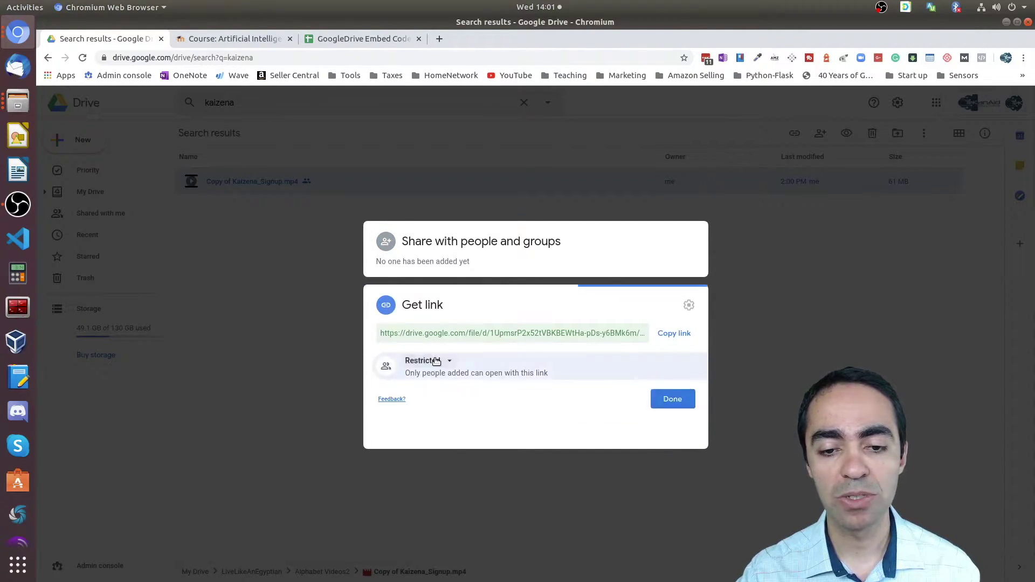
click(447, 378)
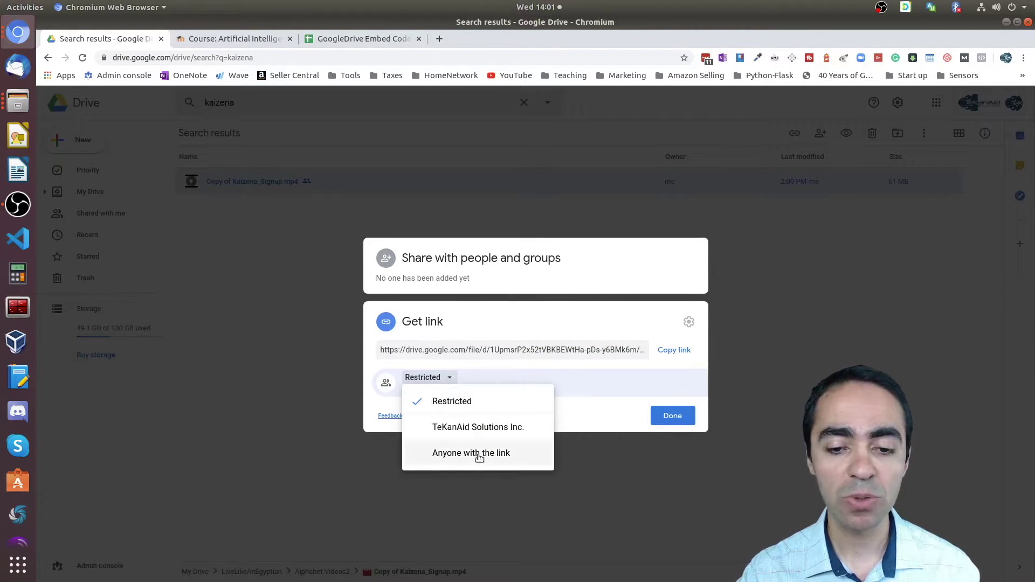
click(477, 456)
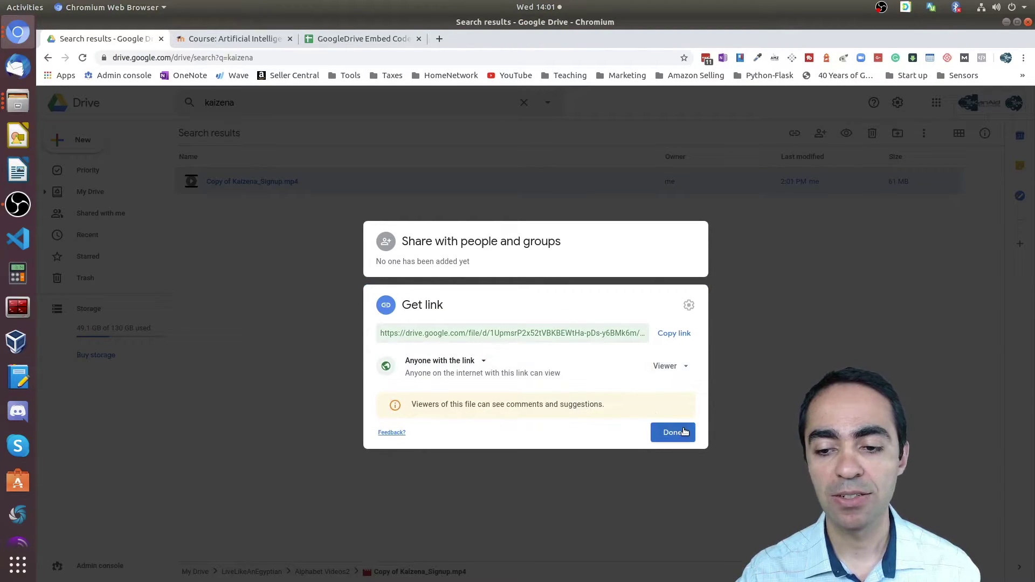
click(672, 433)
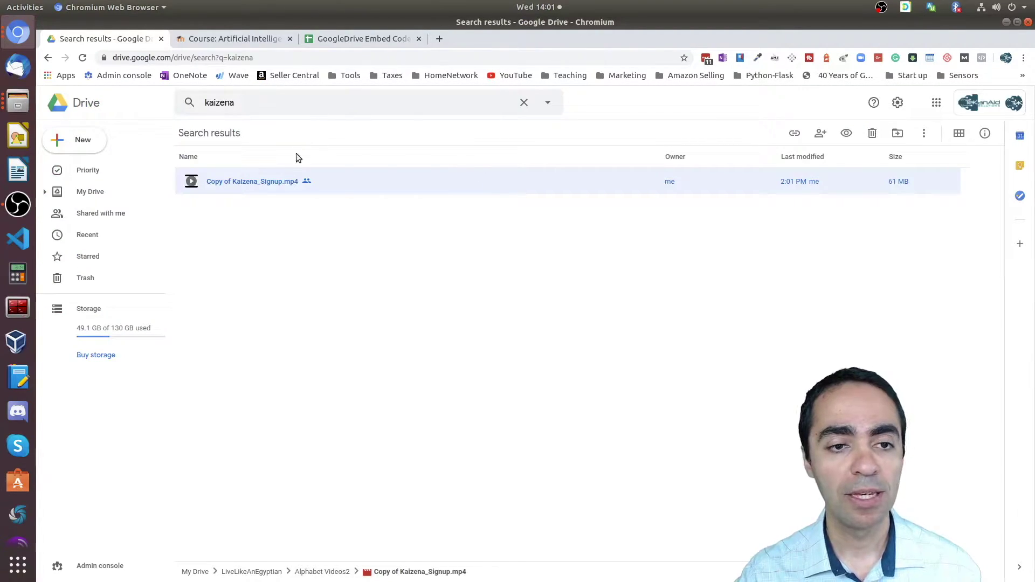
Preview the Kaizena video, pause it, and open it in its own window
double_click(256, 183)
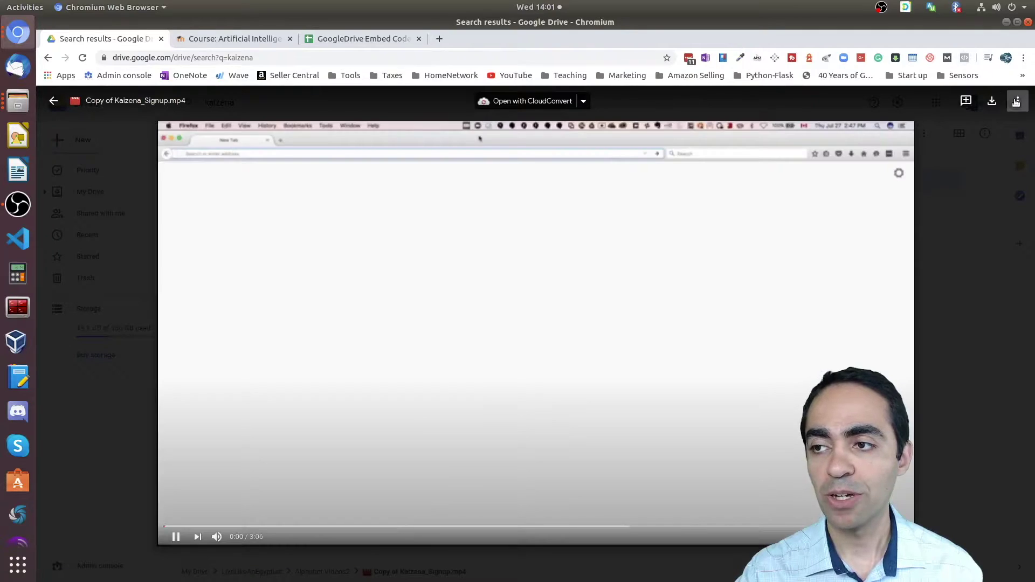
click(674, 247)
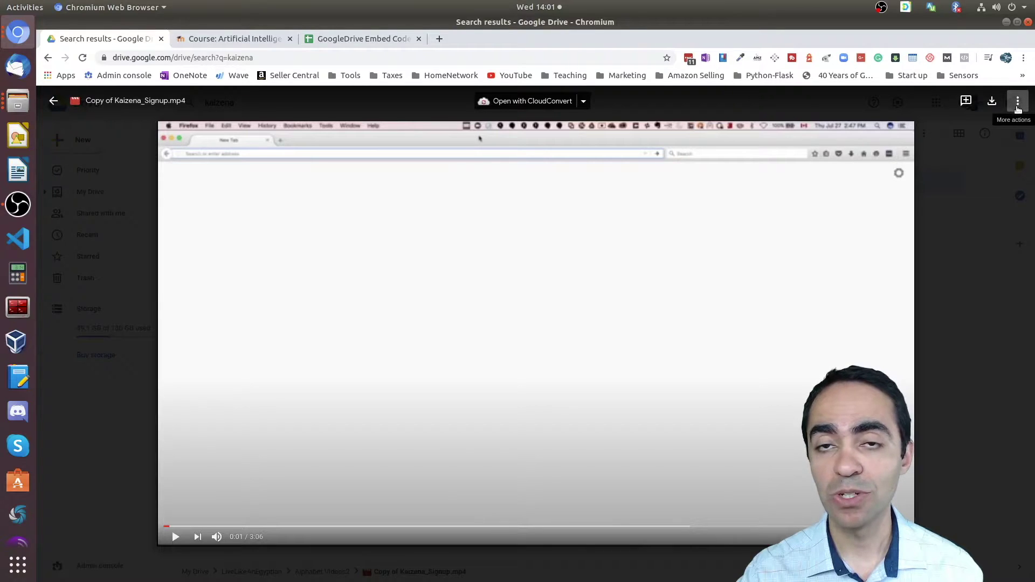
click(1018, 105)
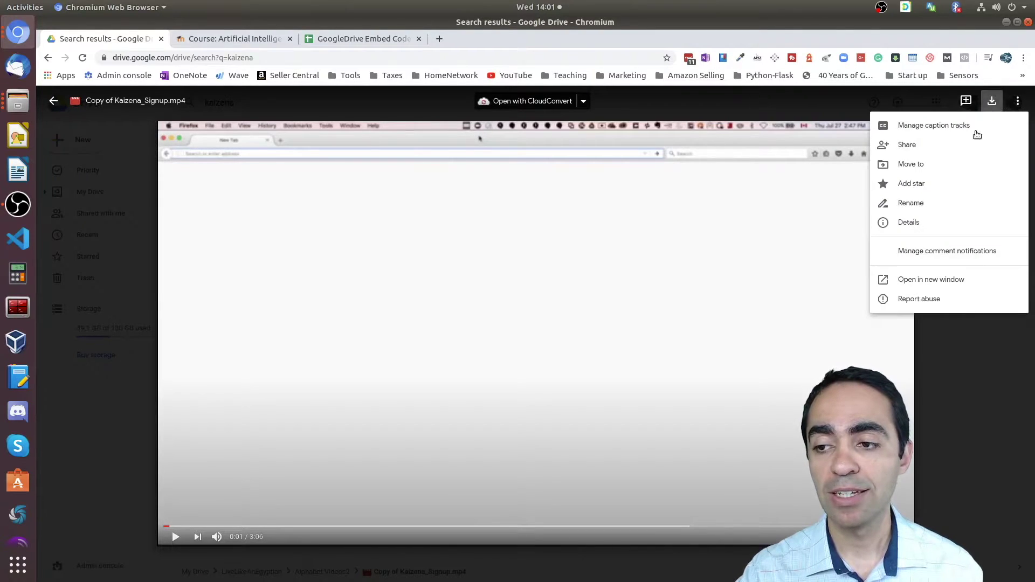
click(959, 285)
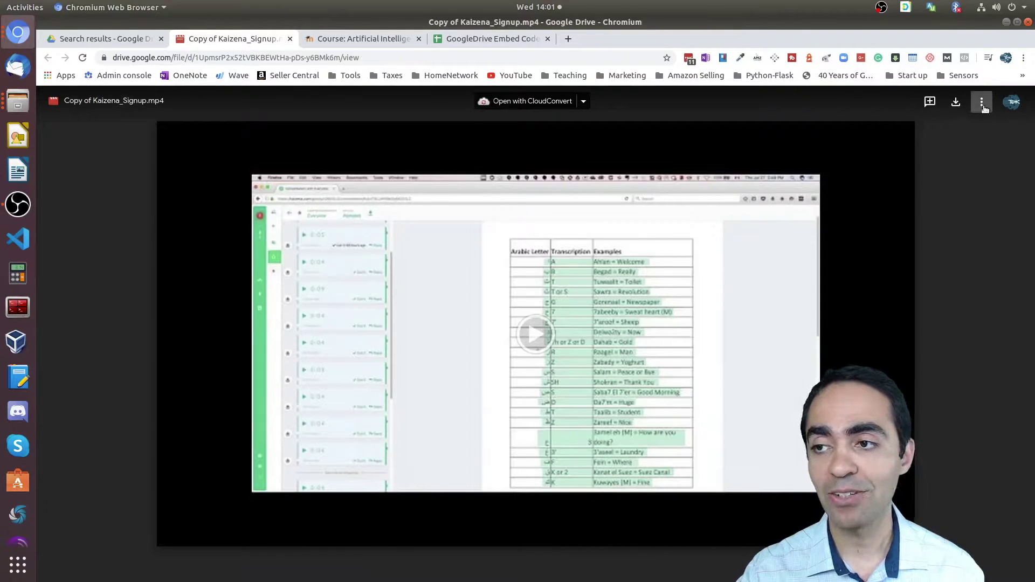
Copy the video's iframe embed code and go to the GoogleDrive Embed Code for Moodle spreadsheet
click(982, 108)
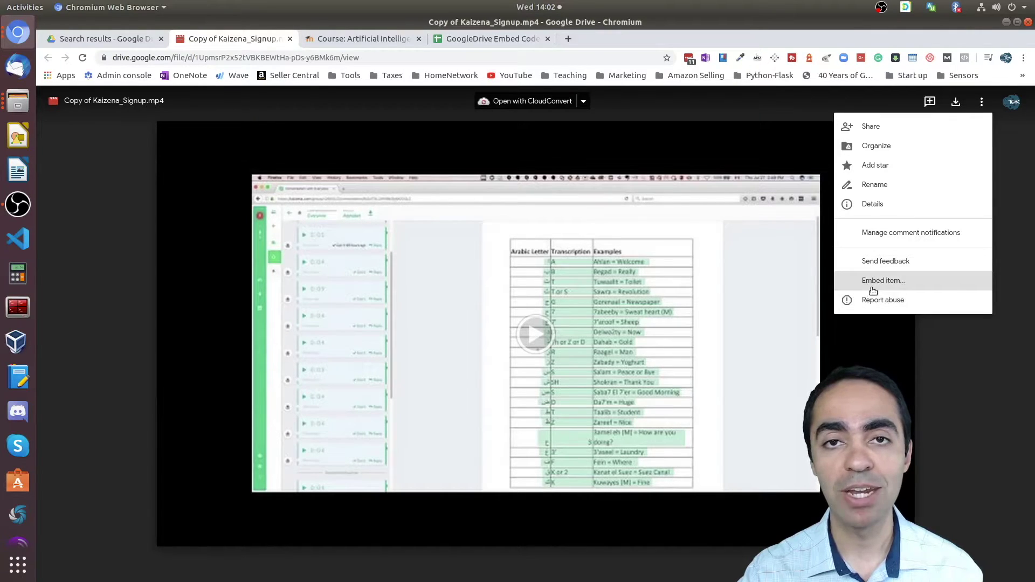
click(906, 286)
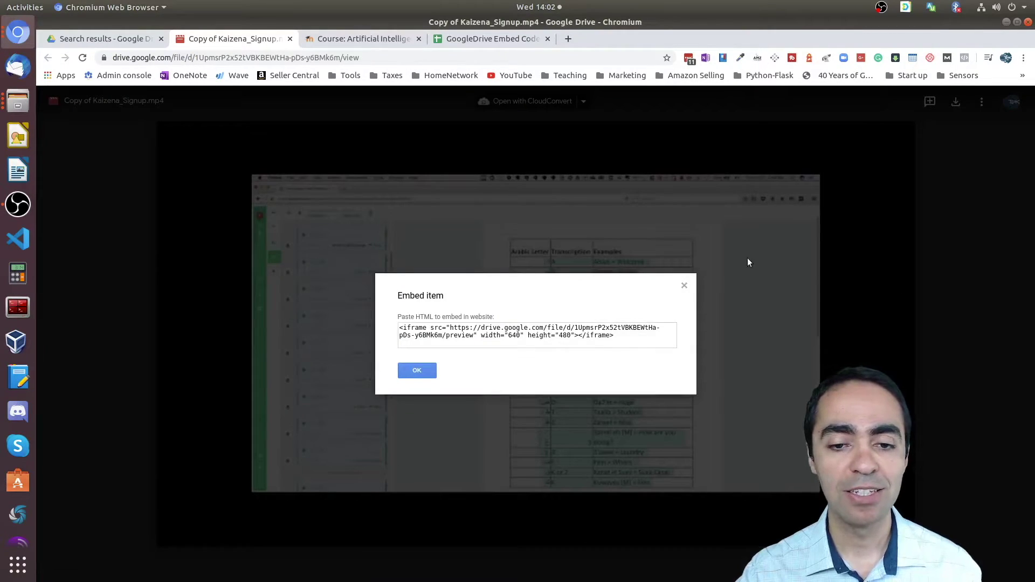
drag(621, 340, 393, 330)
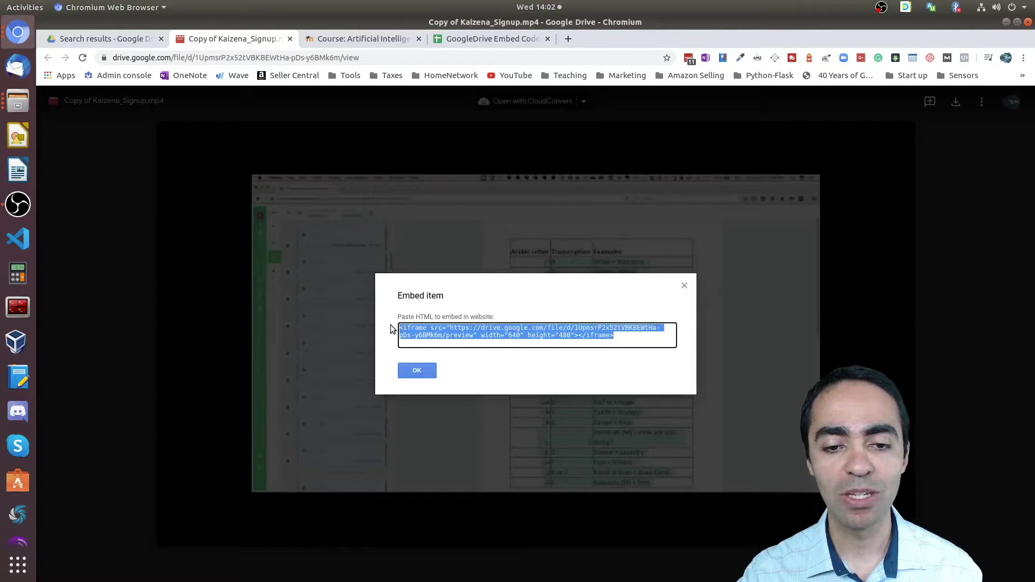
right_click(463, 331)
click(483, 337)
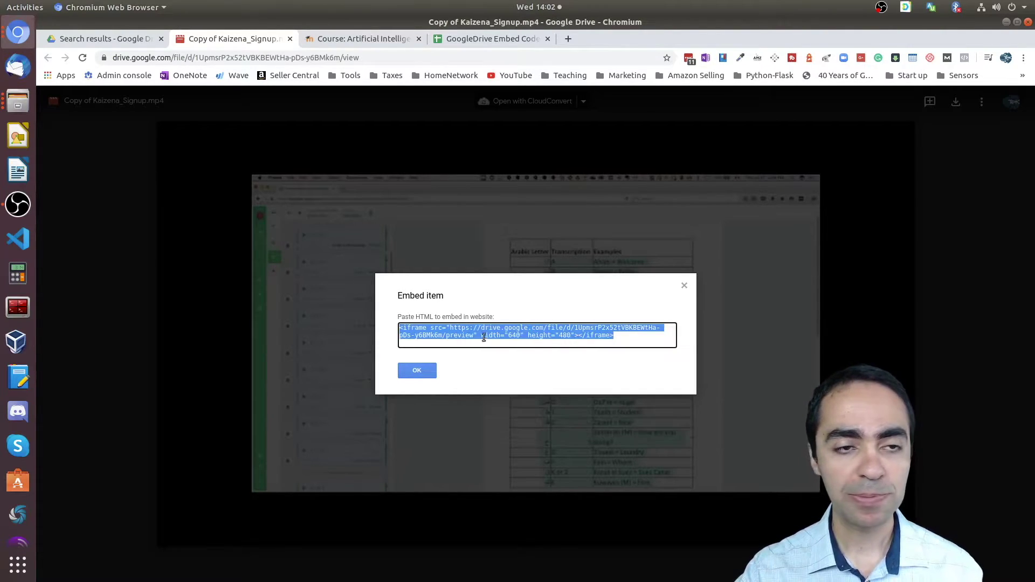
click(457, 40)
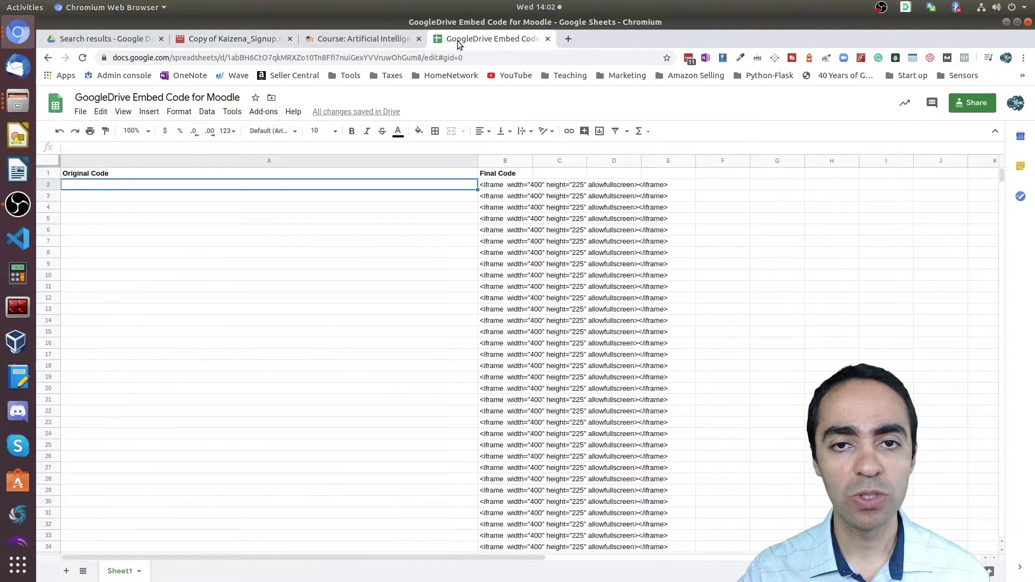
click(81, 112)
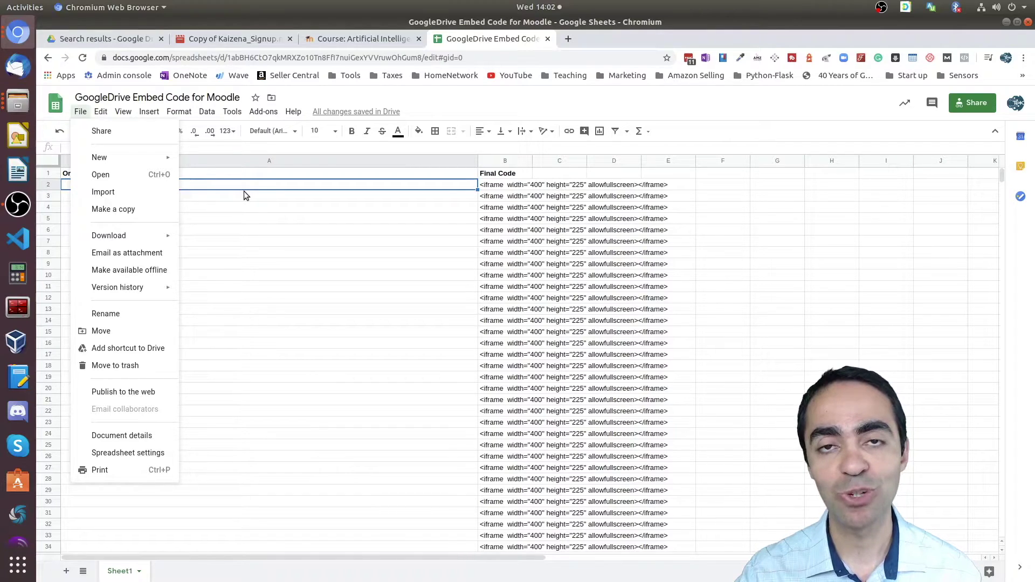
click(256, 186)
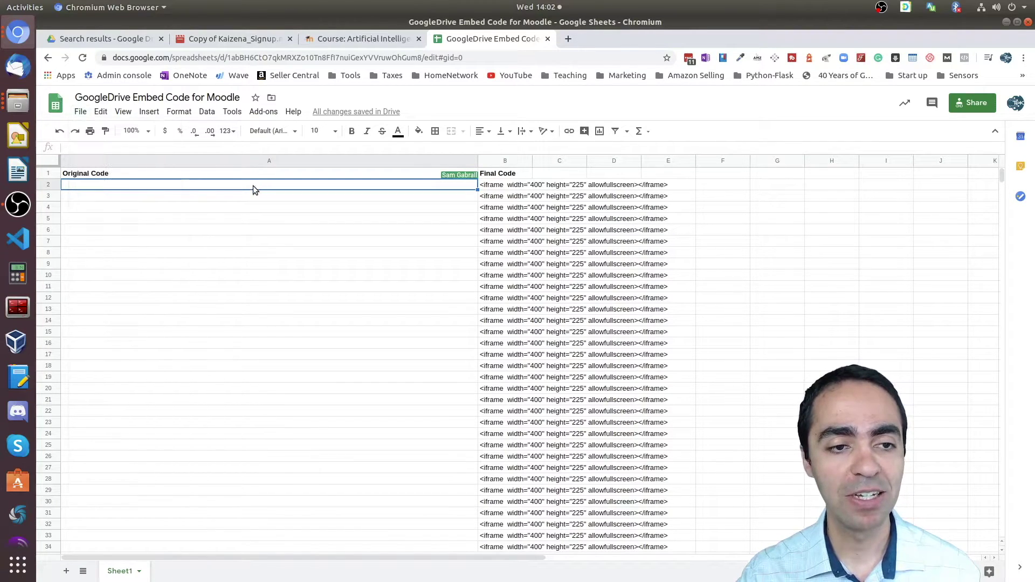
Paste the 640×480 iframe into A2 and copy the 400×225 version from B2
right_click(154, 184)
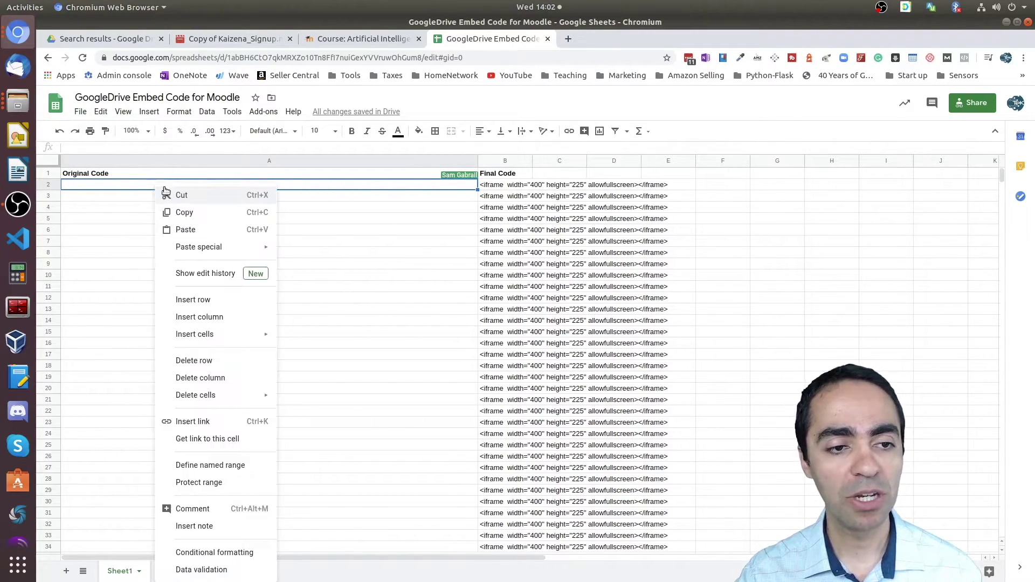
click(193, 231)
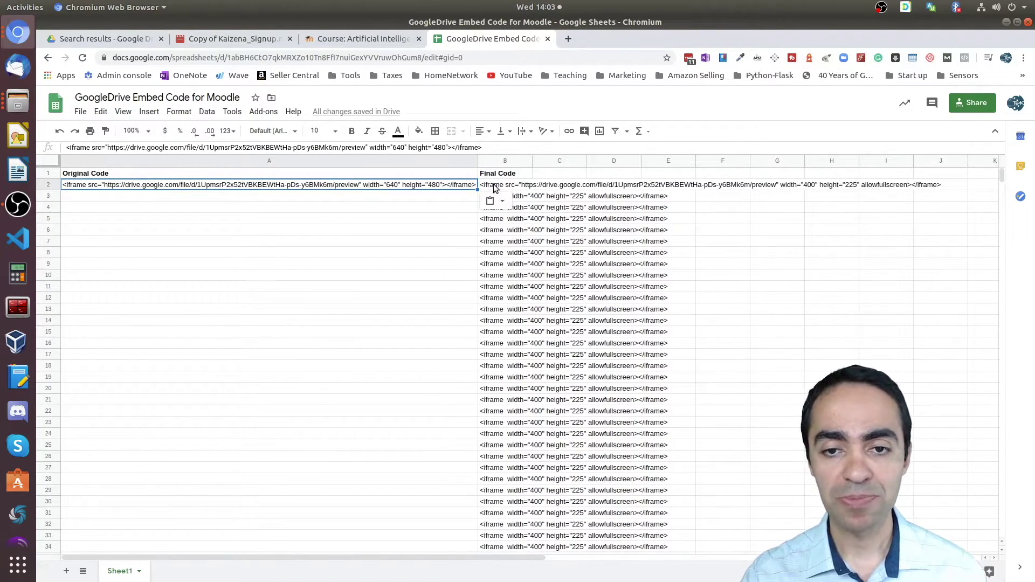
click(495, 186)
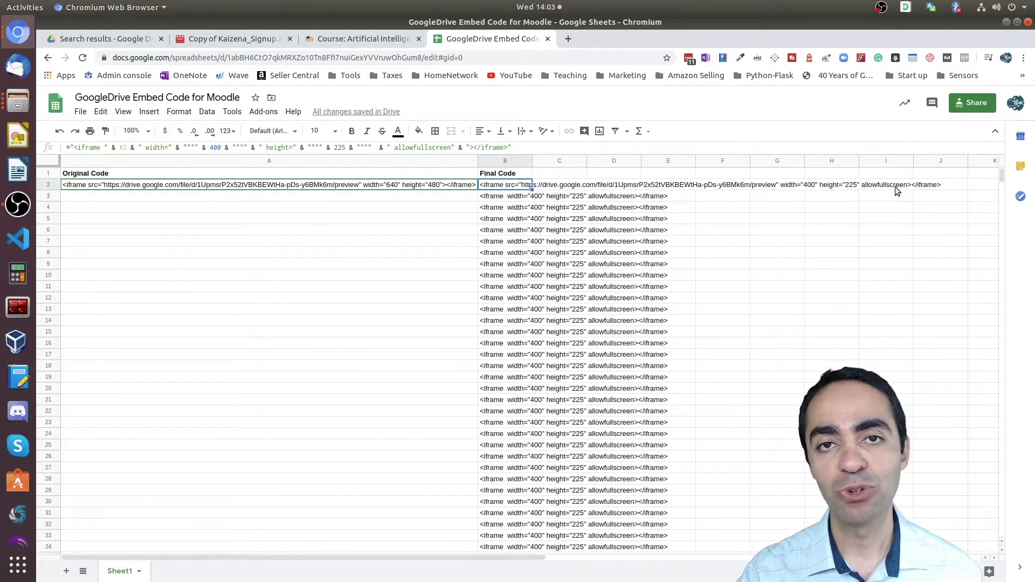
right_click(492, 187)
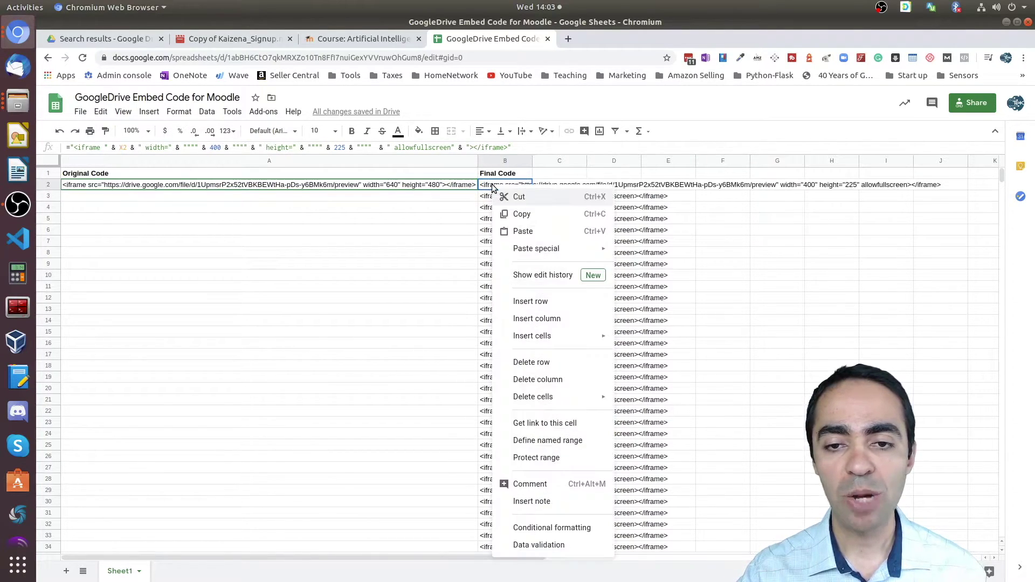
click(516, 210)
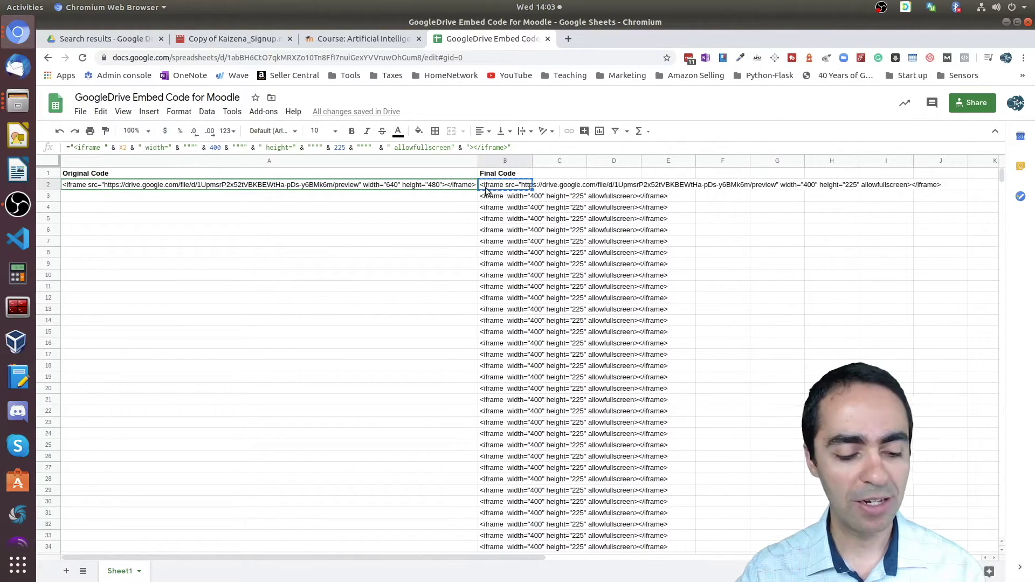
Go back to the Artificial Intelligence (AI) 101 course page and scroll to Module 1's last resources
click(345, 41)
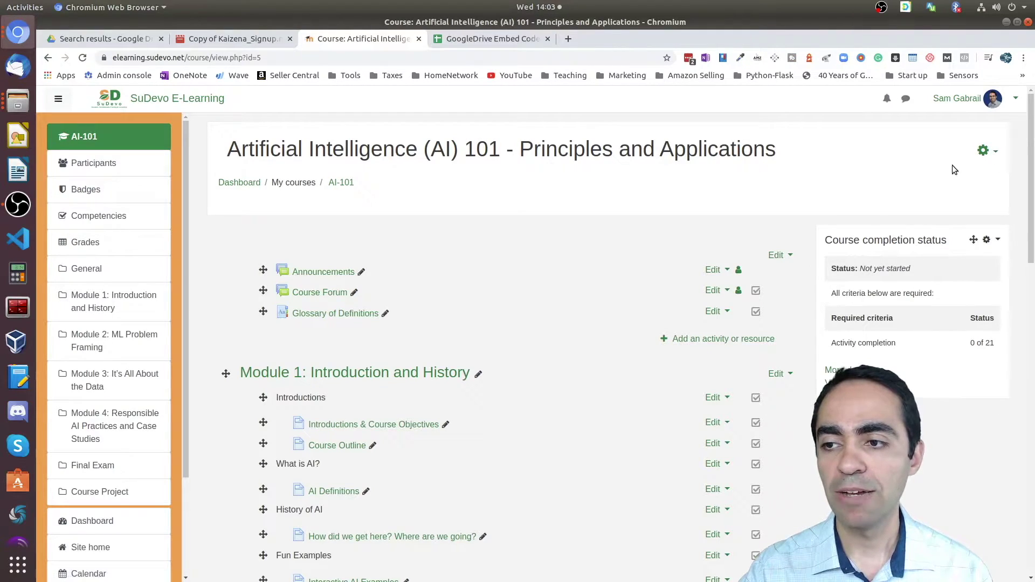
click(986, 151)
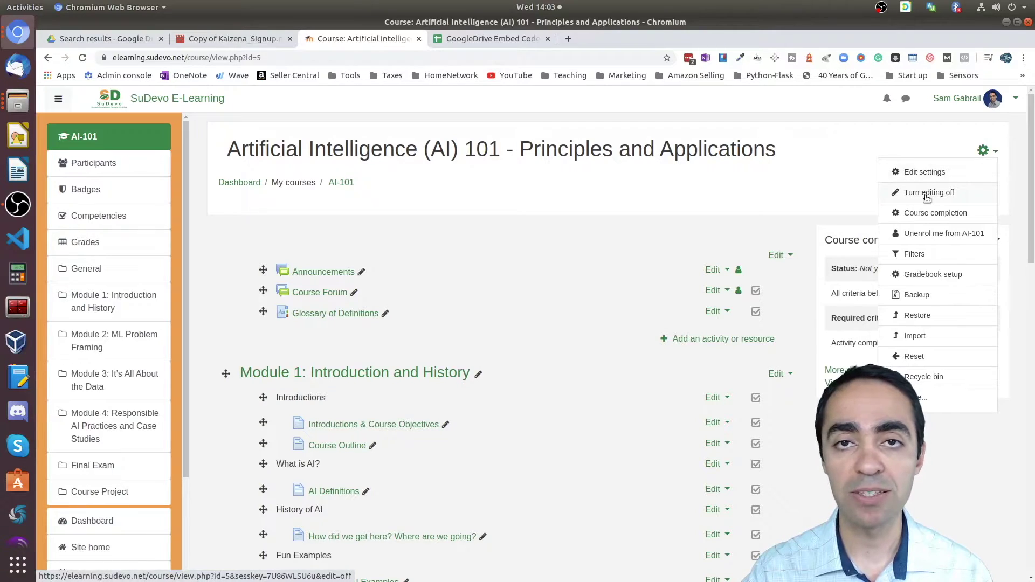
click(770, 203)
scroll(733, 199, down, 6)
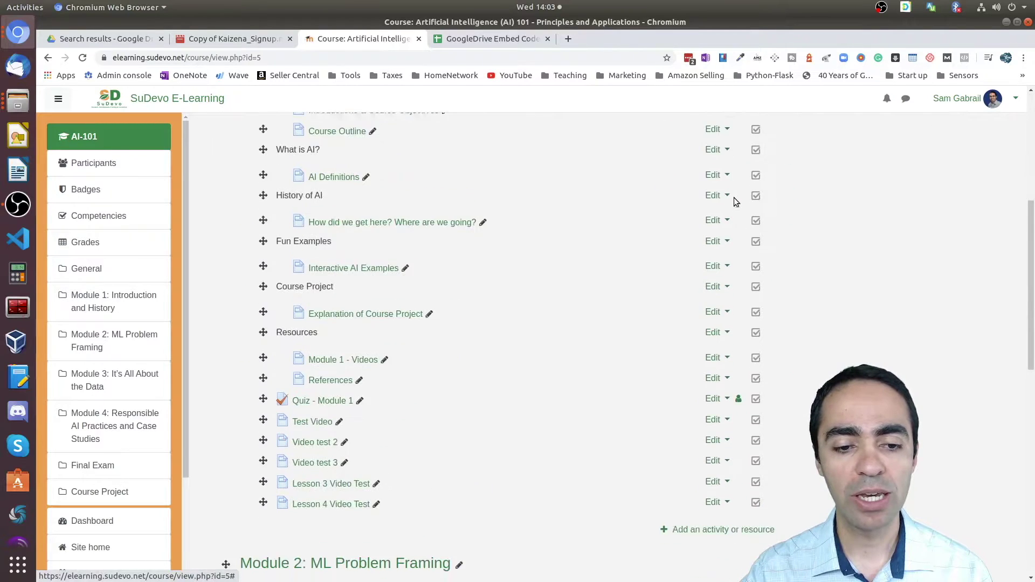
scroll(733, 197, down, 5)
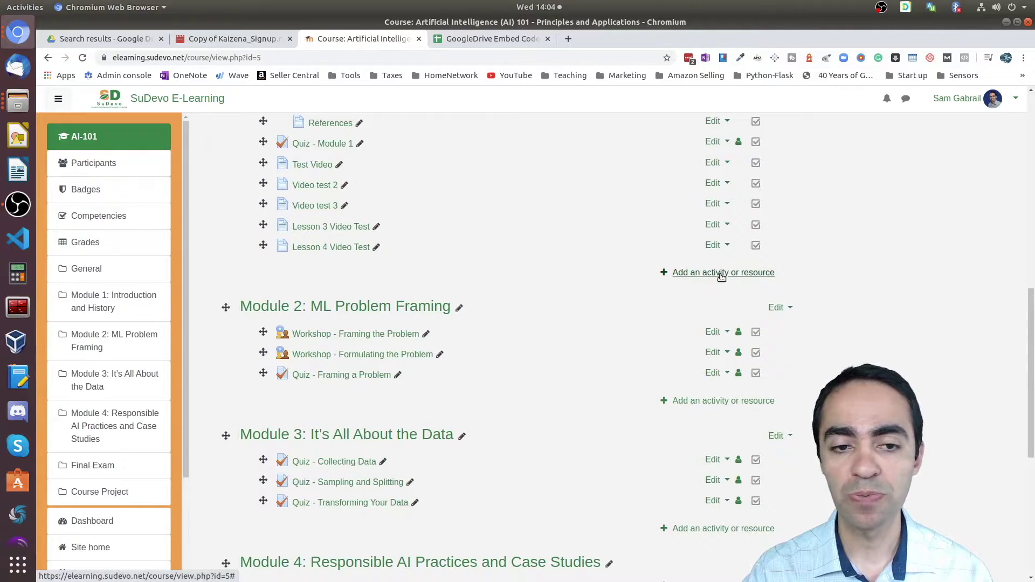
Add a new Page resource to Module 1 and start naming it 'Lesson 4 - Video Test'
click(721, 274)
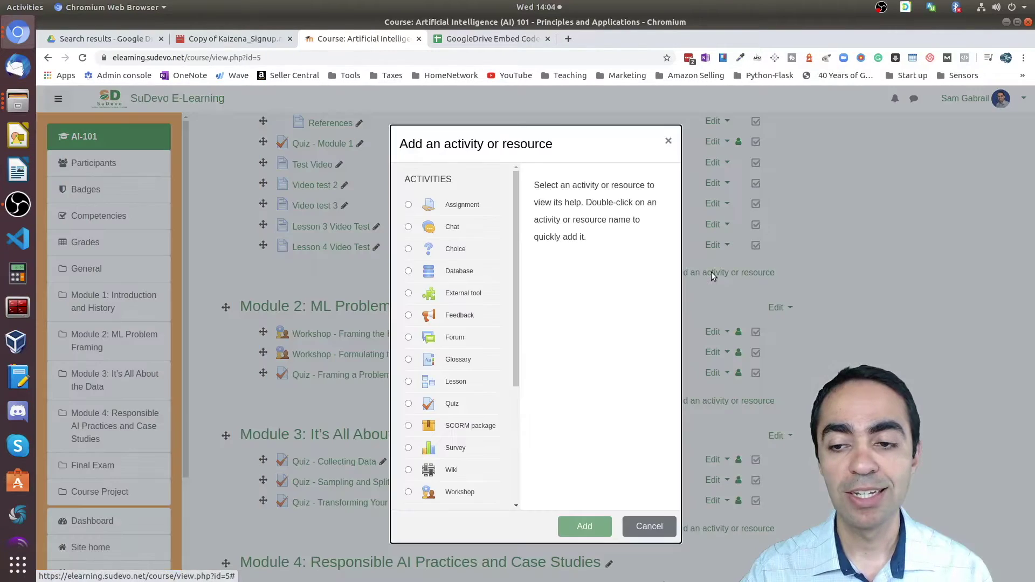
scroll(490, 431, down, 4)
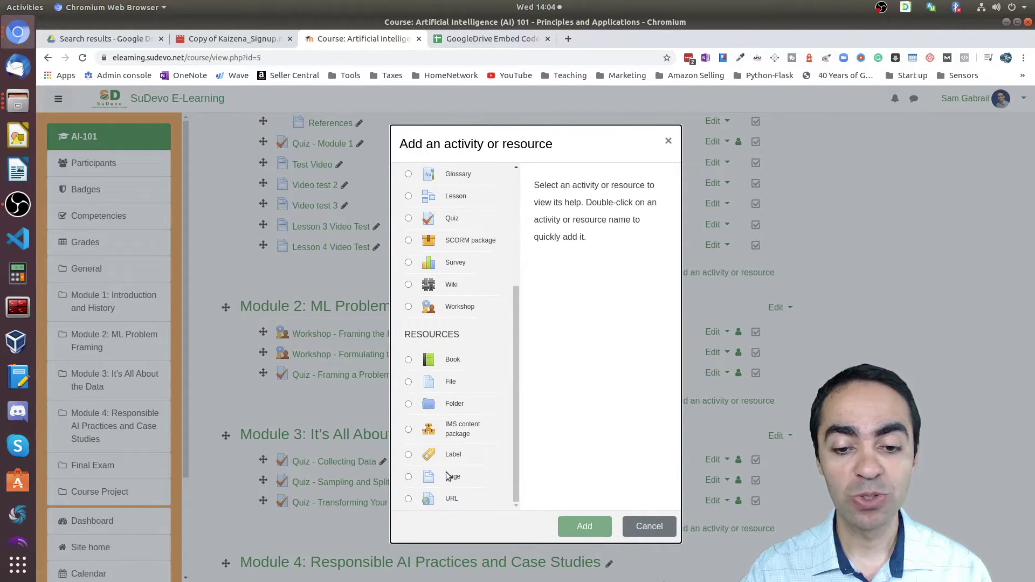
click(453, 477)
click(582, 526)
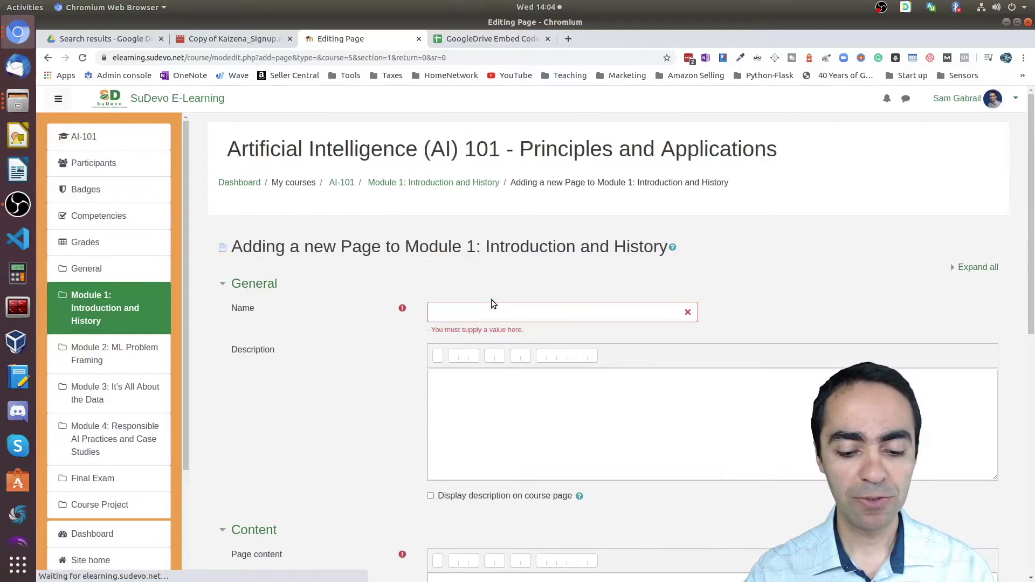
click(495, 307)
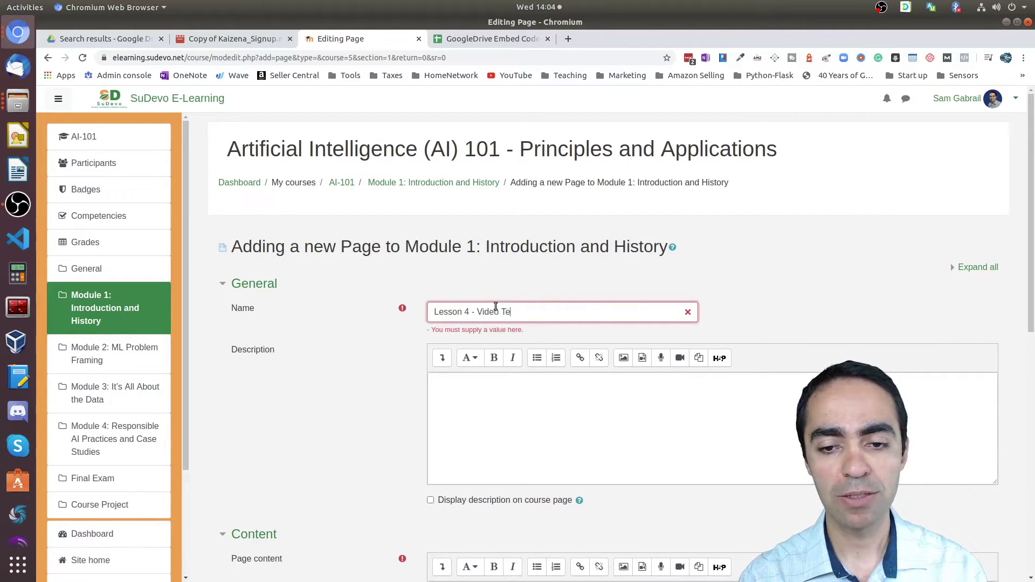
scroll(495, 307, down, 4)
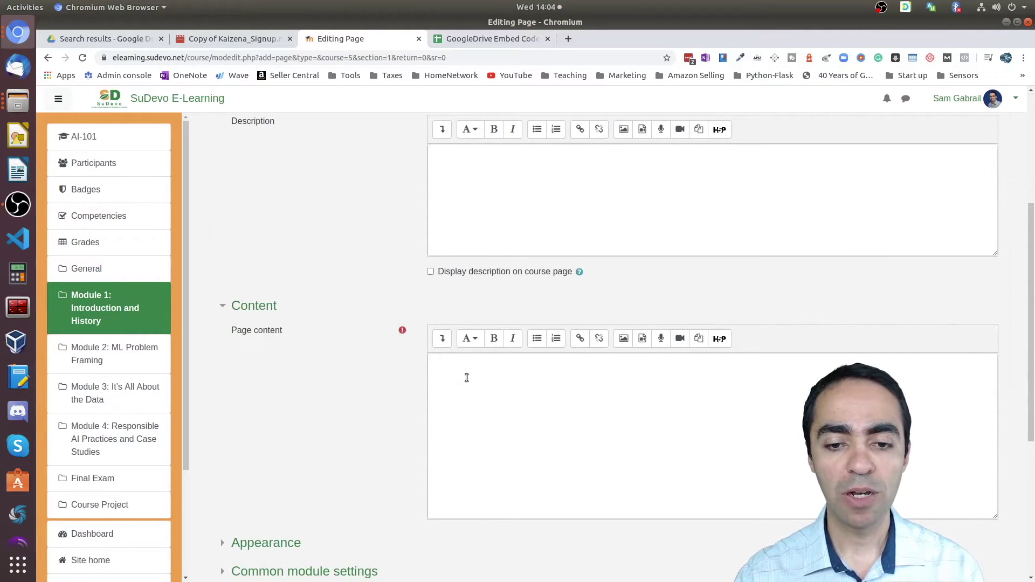
click(466, 378)
scroll(392, 364, down, 2)
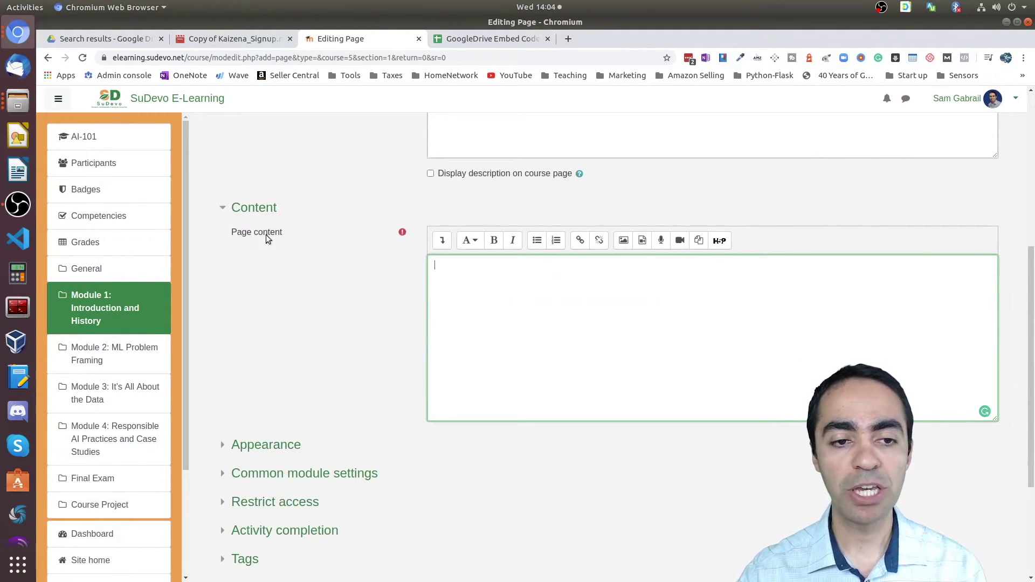
Replace the <p><br></p> HTML source with the Drive iframe code, then save and display
click(442, 243)
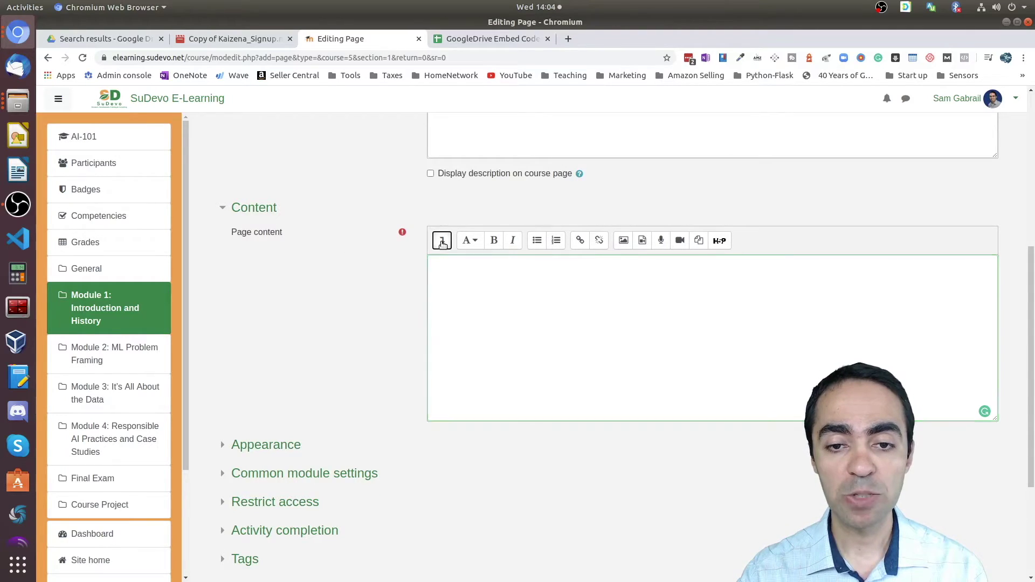
click(795, 265)
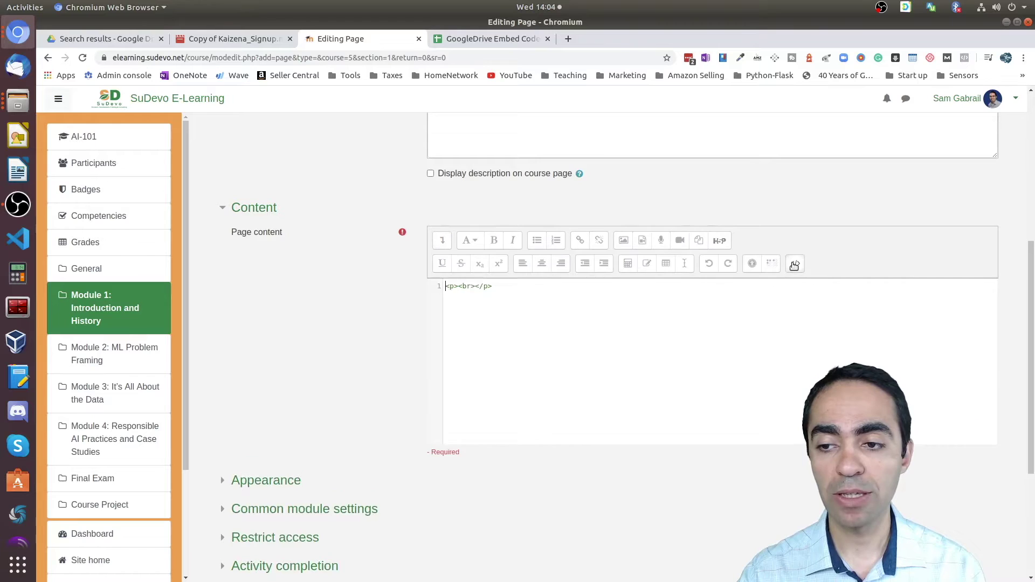
drag(451, 281, 342, 318)
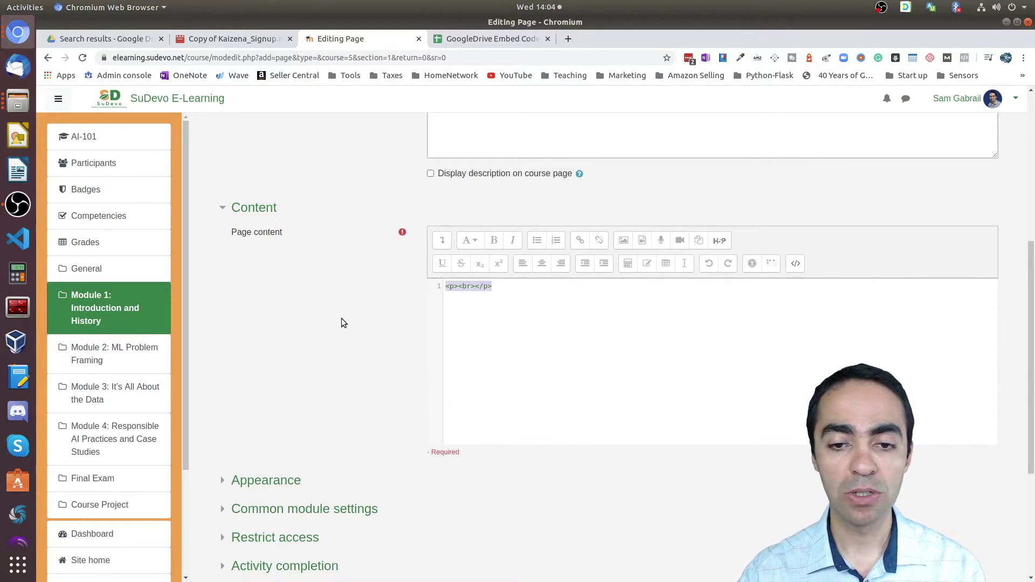
key(Delete)
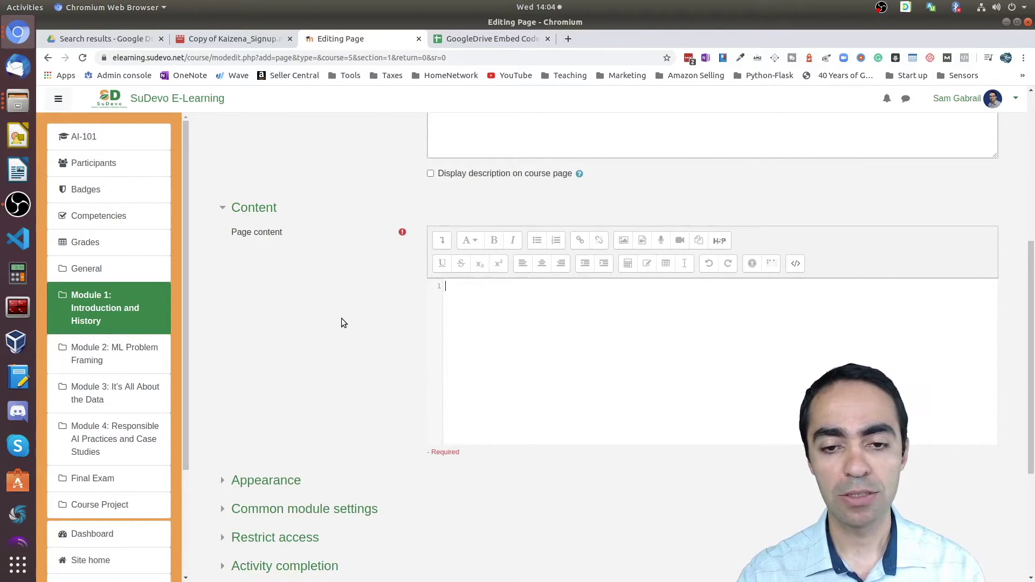
right_click(479, 329)
click(508, 396)
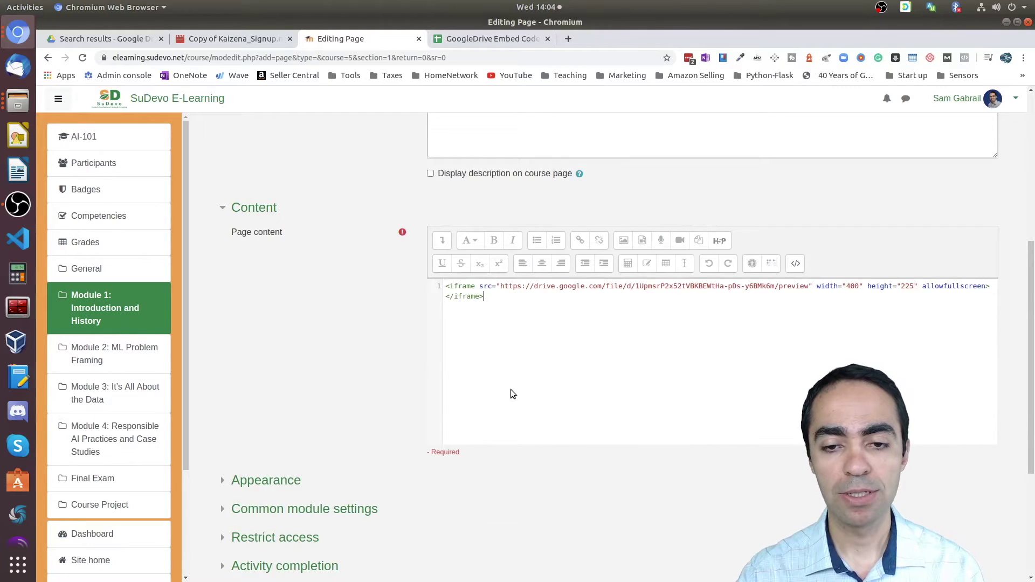
scroll(416, 425, down, 5)
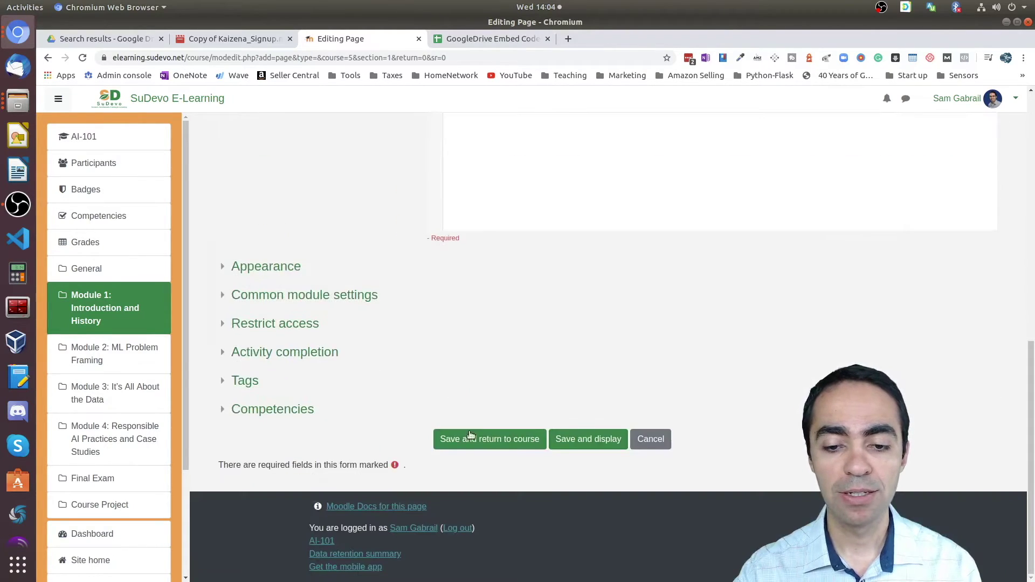
click(593, 441)
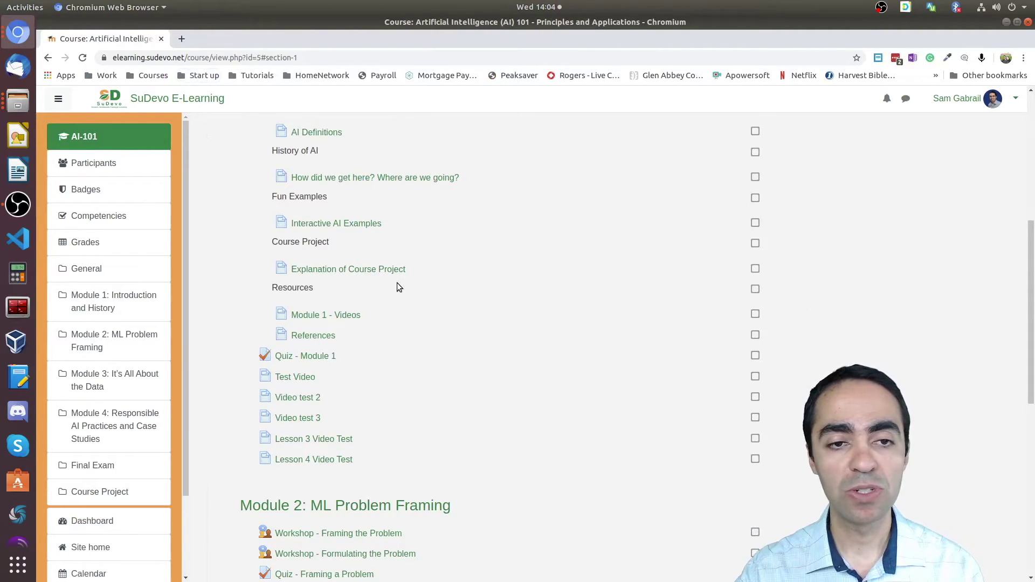
Refresh the course page and open the new Lesson 4 - Video Test page
scroll(397, 283, down, 2)
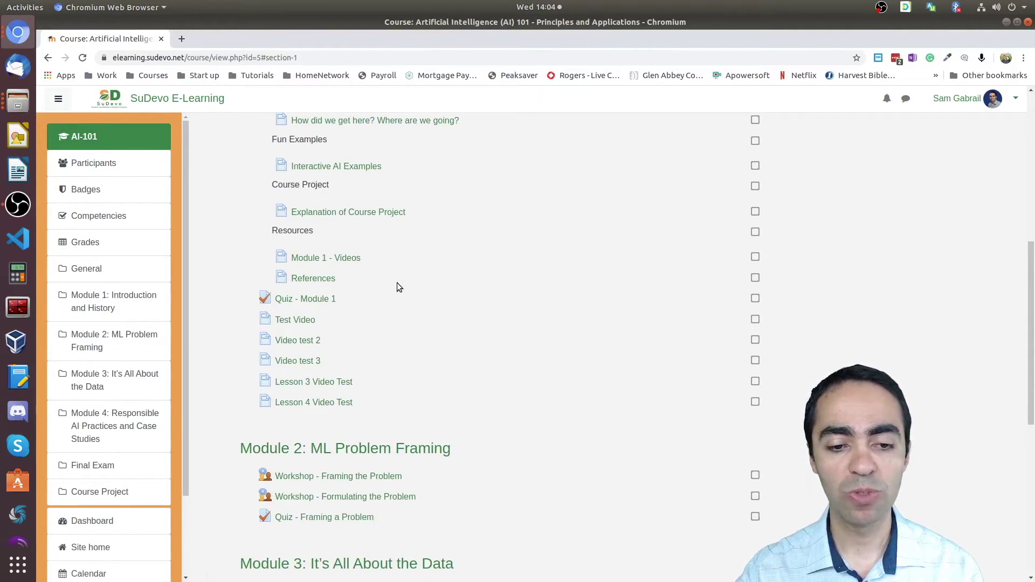
click(83, 60)
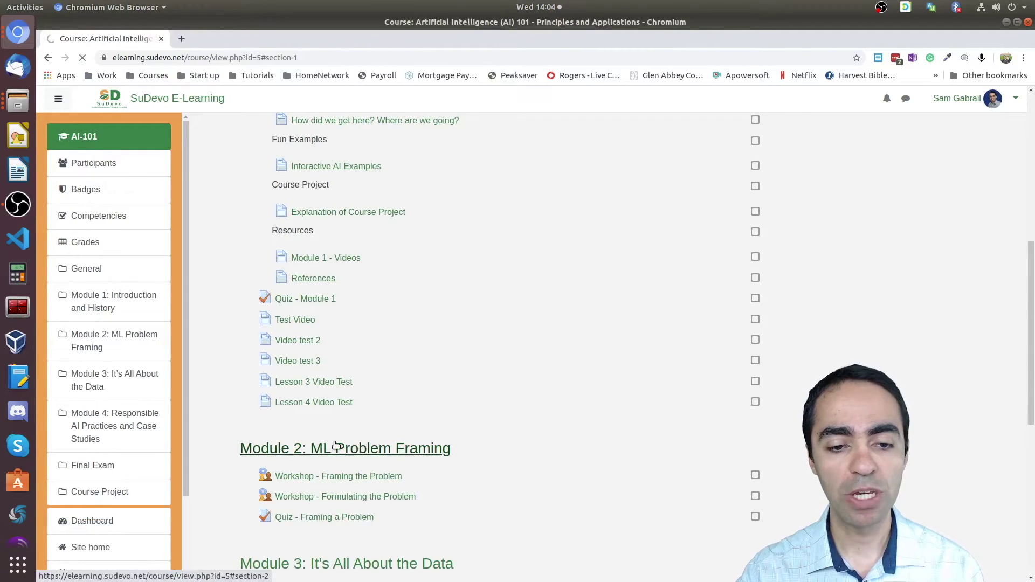
scroll(320, 420, down, 1)
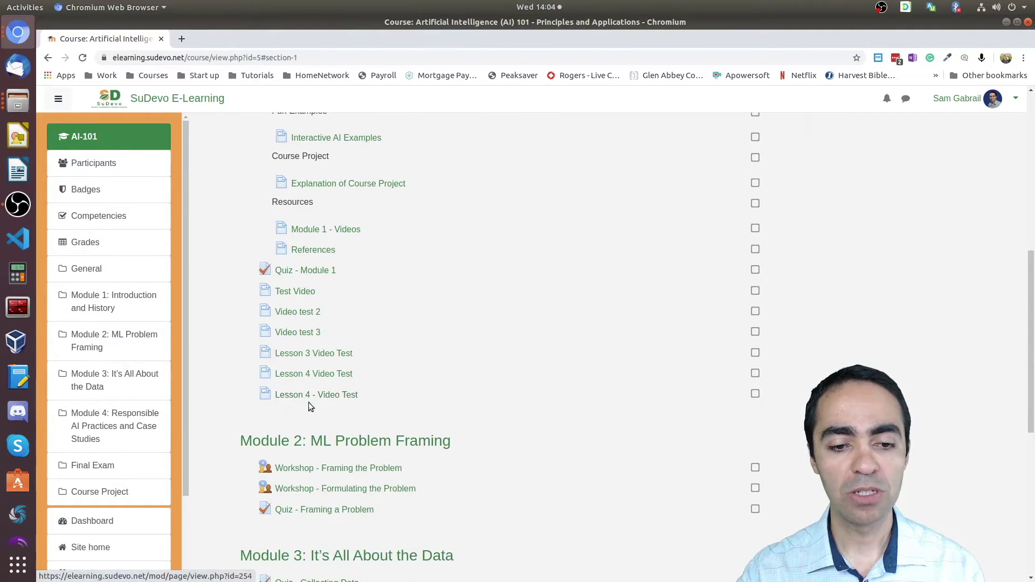
click(337, 398)
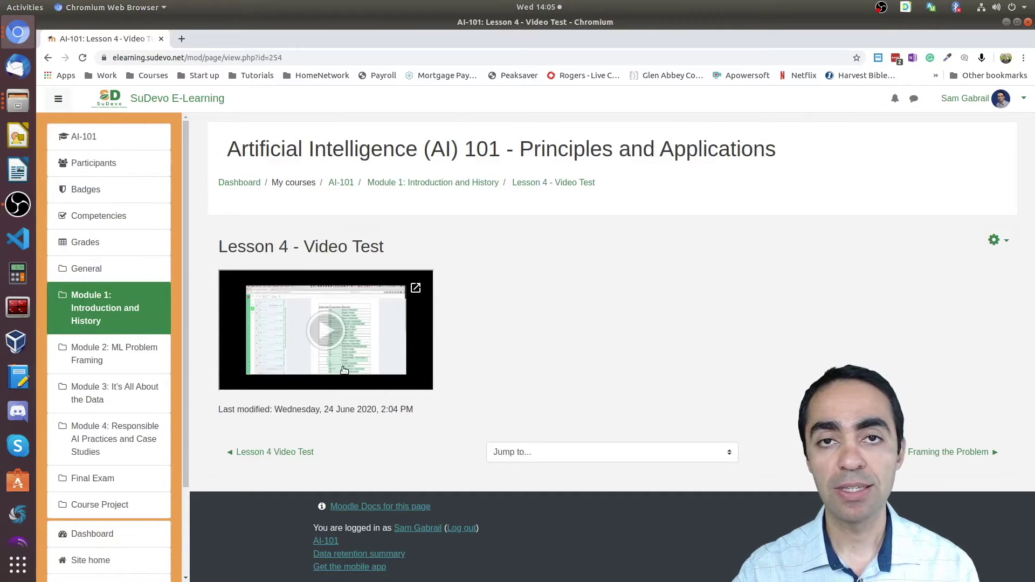
Play the embedded video, pause it at 0:02, and view it full screen
click(319, 331)
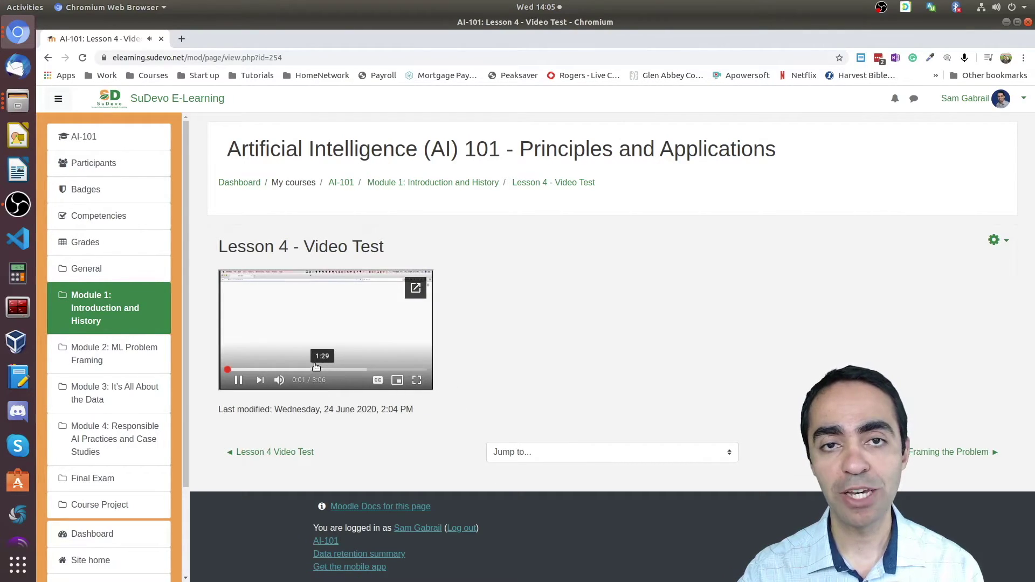
click(237, 379)
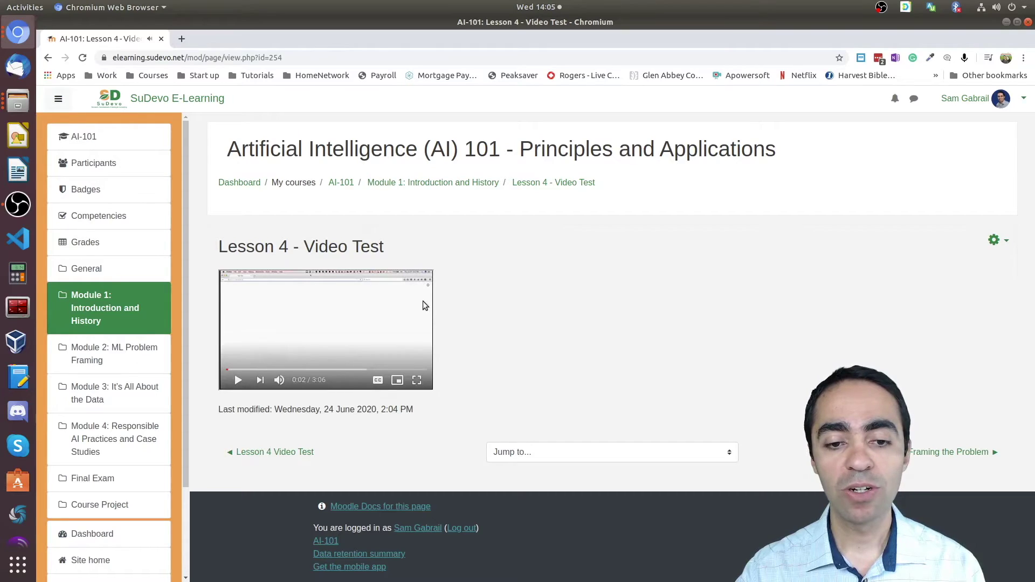
click(418, 381)
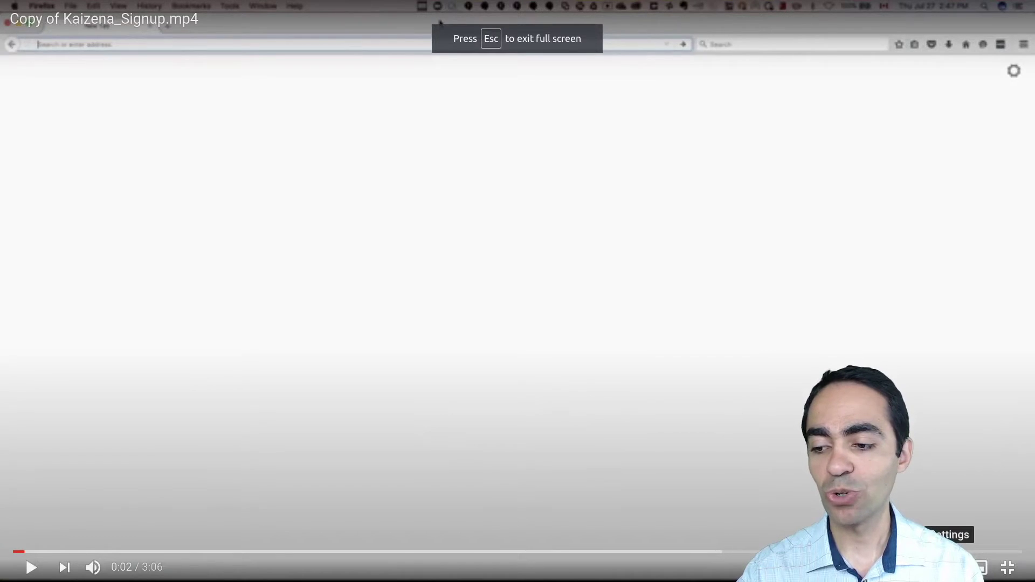
Look through the player's Playback speed and Quality options unchanged, then exit full screen
click(955, 567)
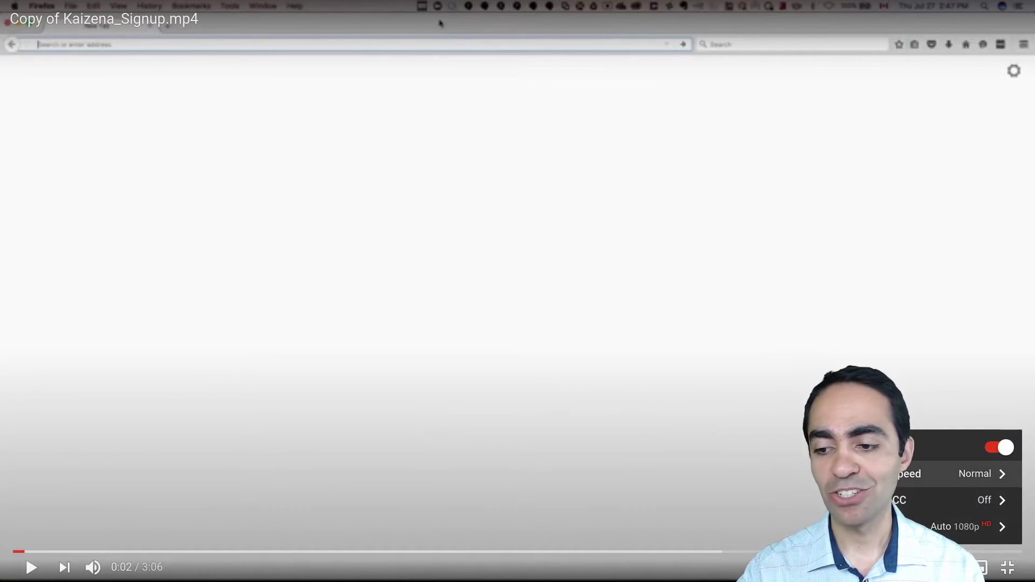
click(970, 474)
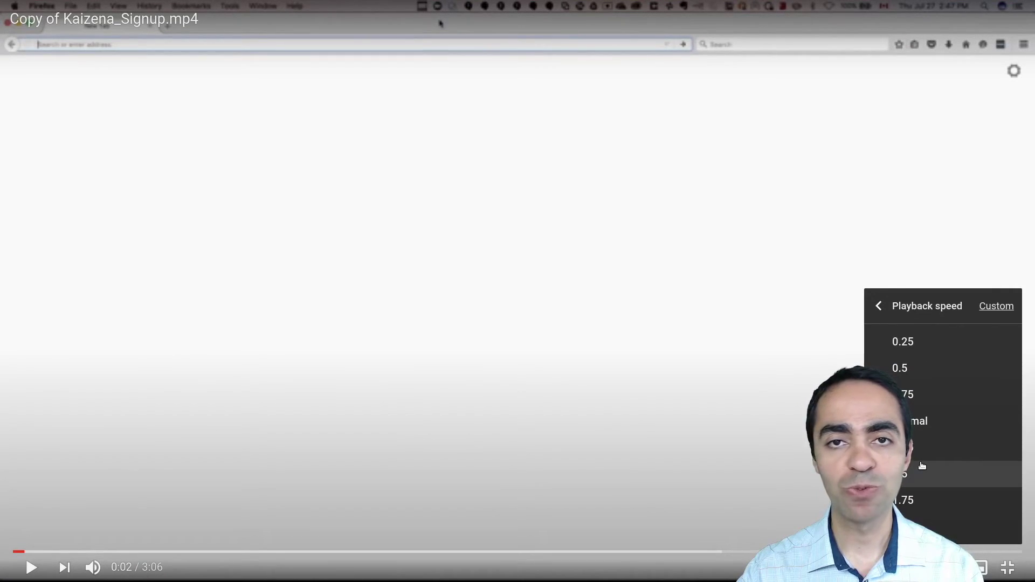
click(877, 308)
click(954, 526)
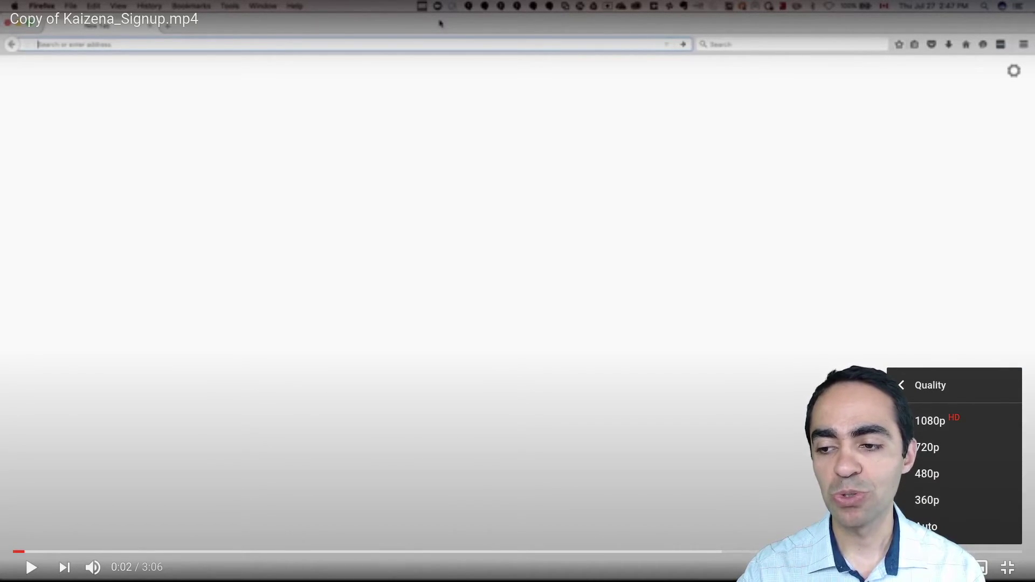
click(901, 385)
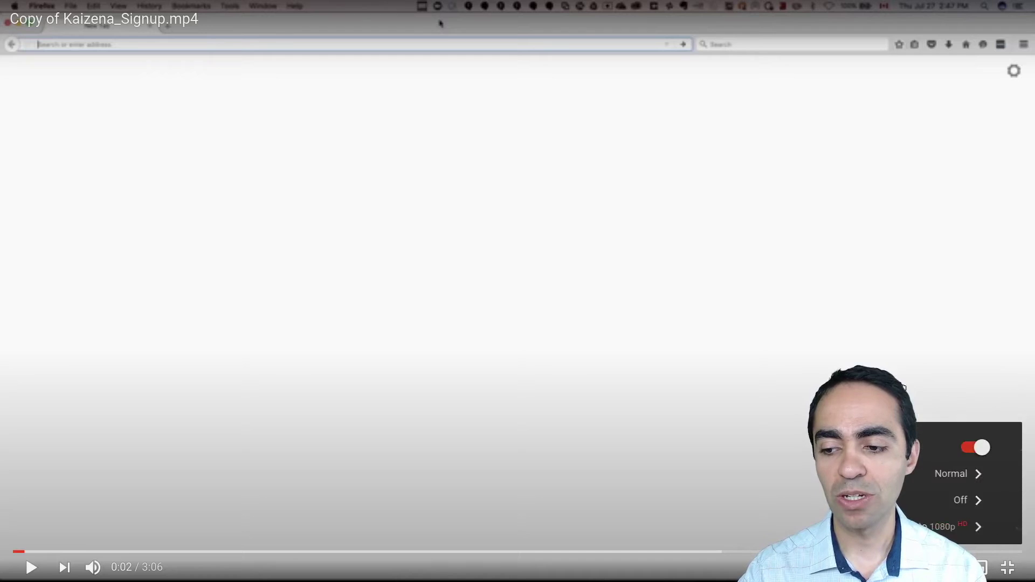
click(970, 525)
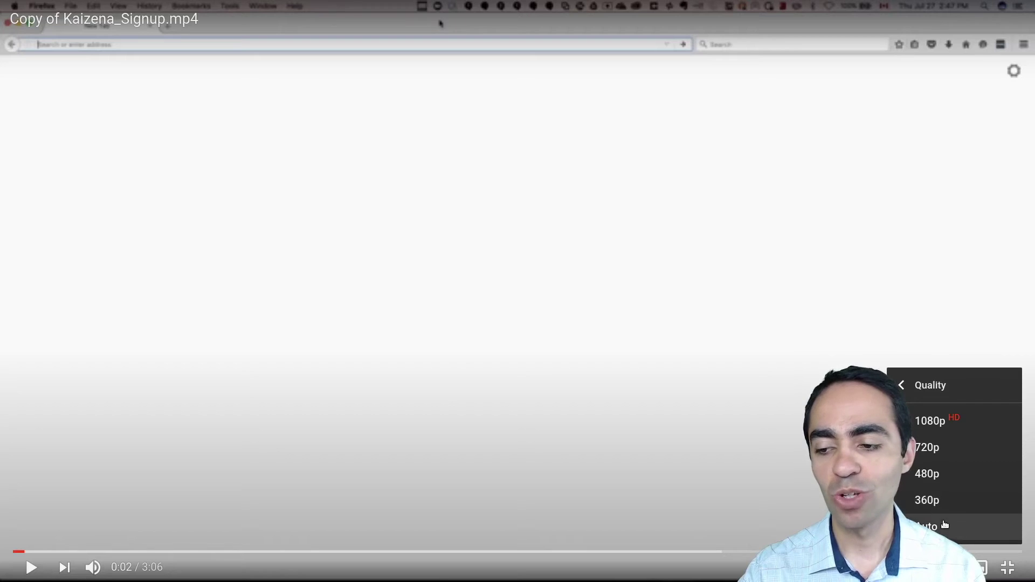
click(904, 390)
click(876, 148)
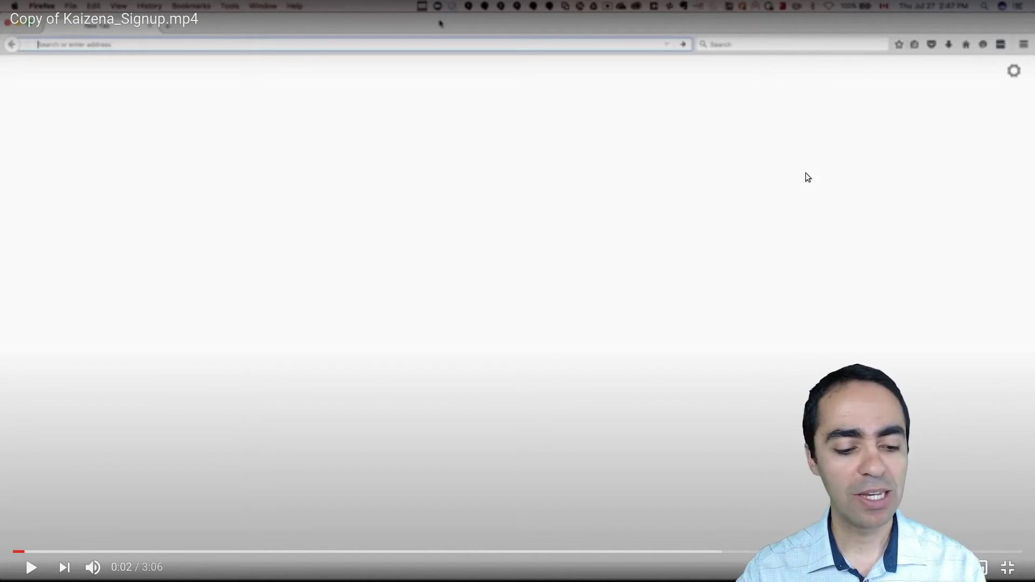
key(Escape)
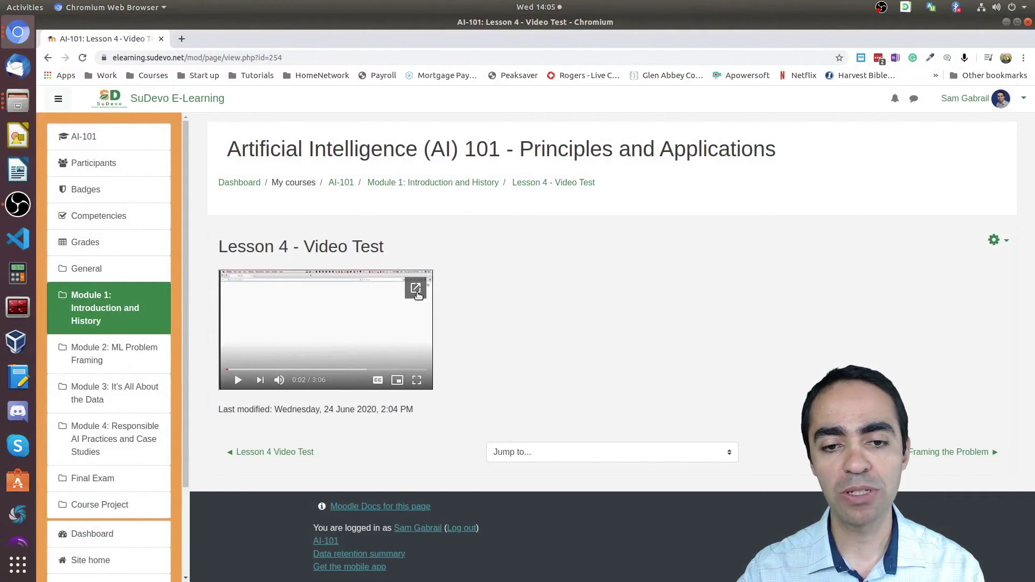
Pop the lesson's embedded video out into a Google Drive tab for Copy of Kaizena_Signup.mp4
click(416, 290)
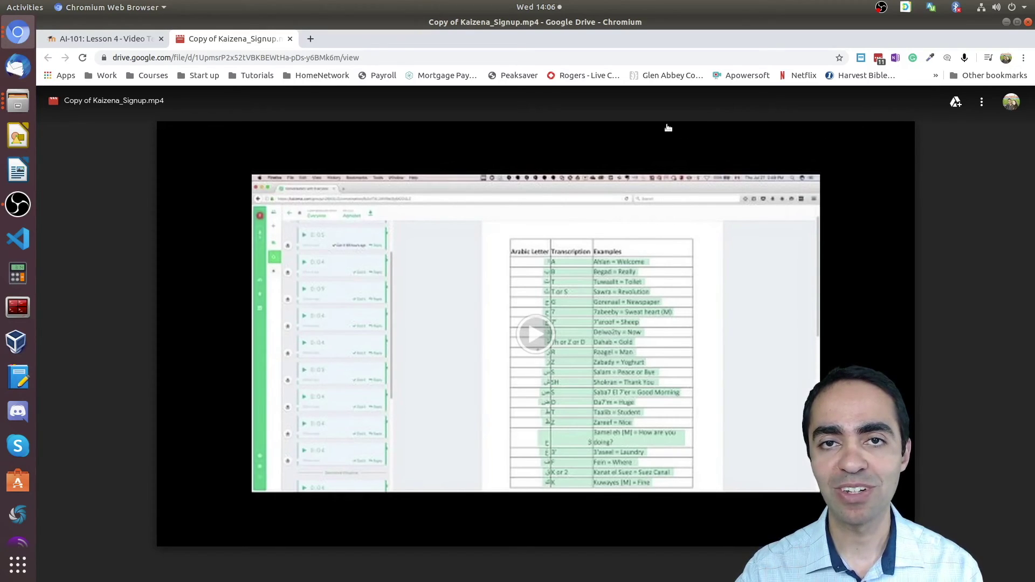
key(alt+Tab)
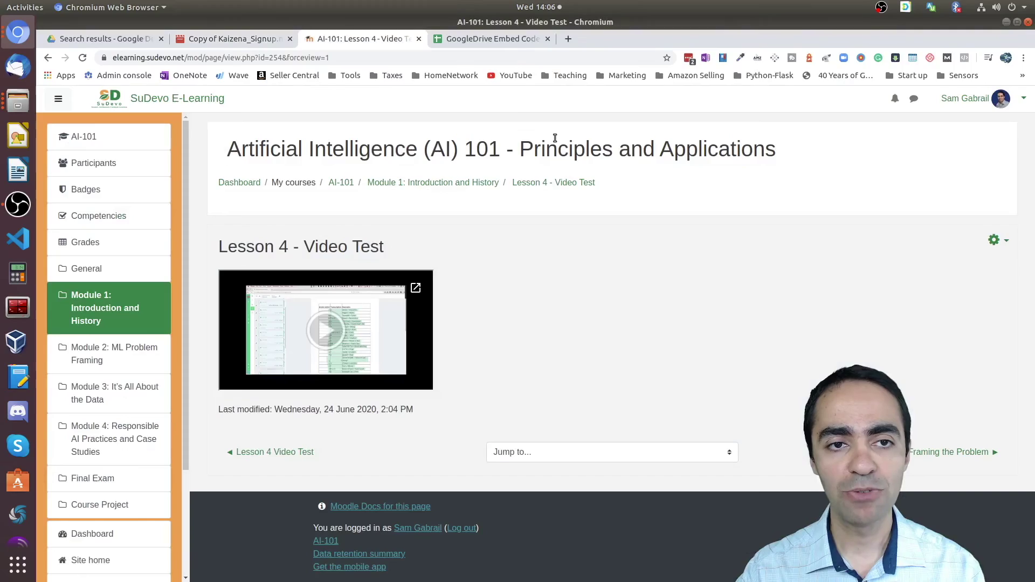
click(416, 288)
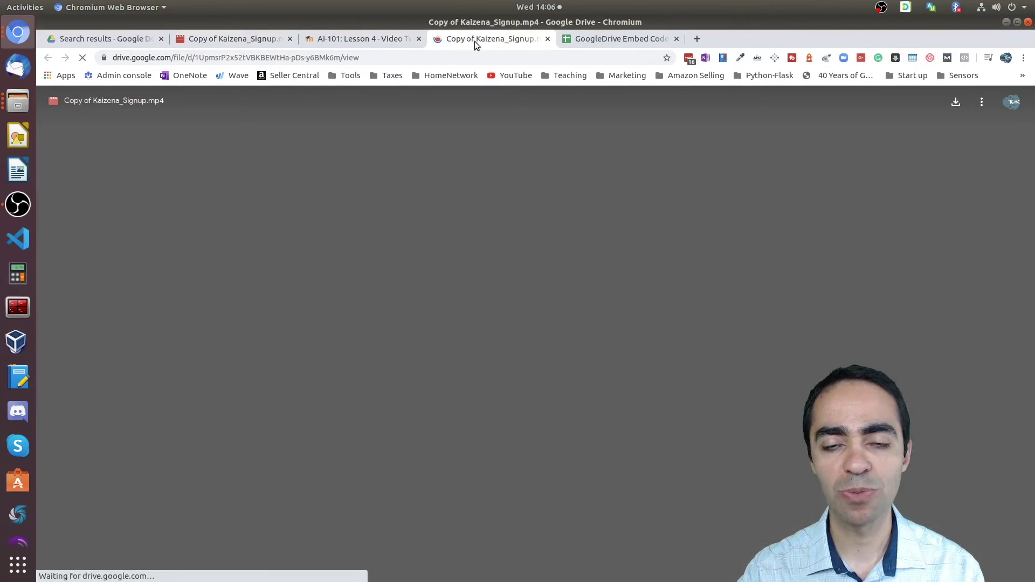